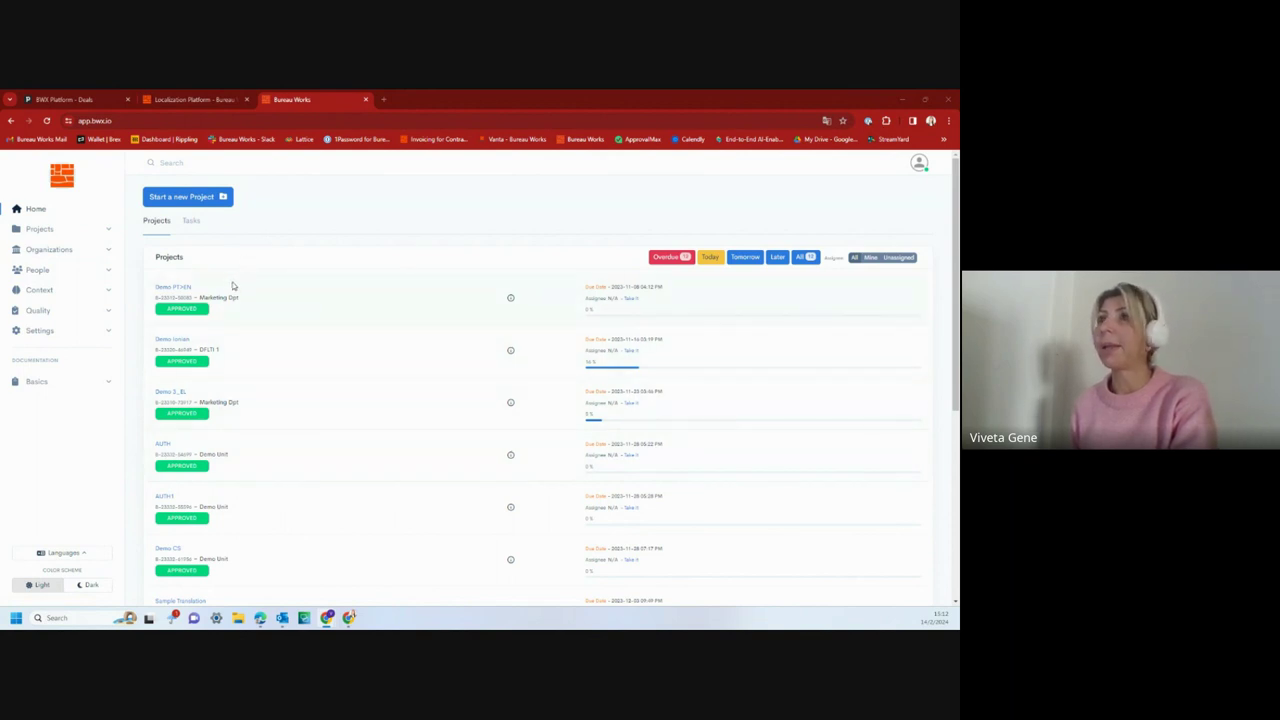
View the LLM translation settings with the Augmented Translation Actions, and expand the People and Quality sections
click(90, 339)
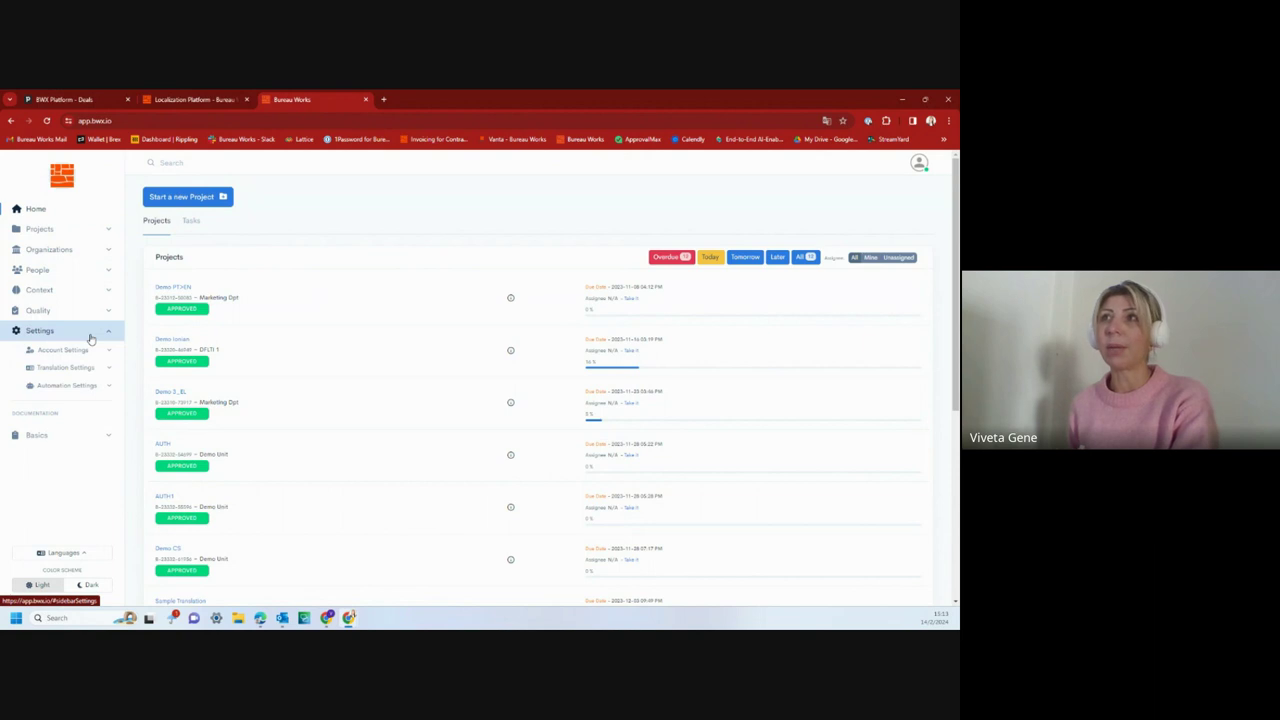
click(88, 368)
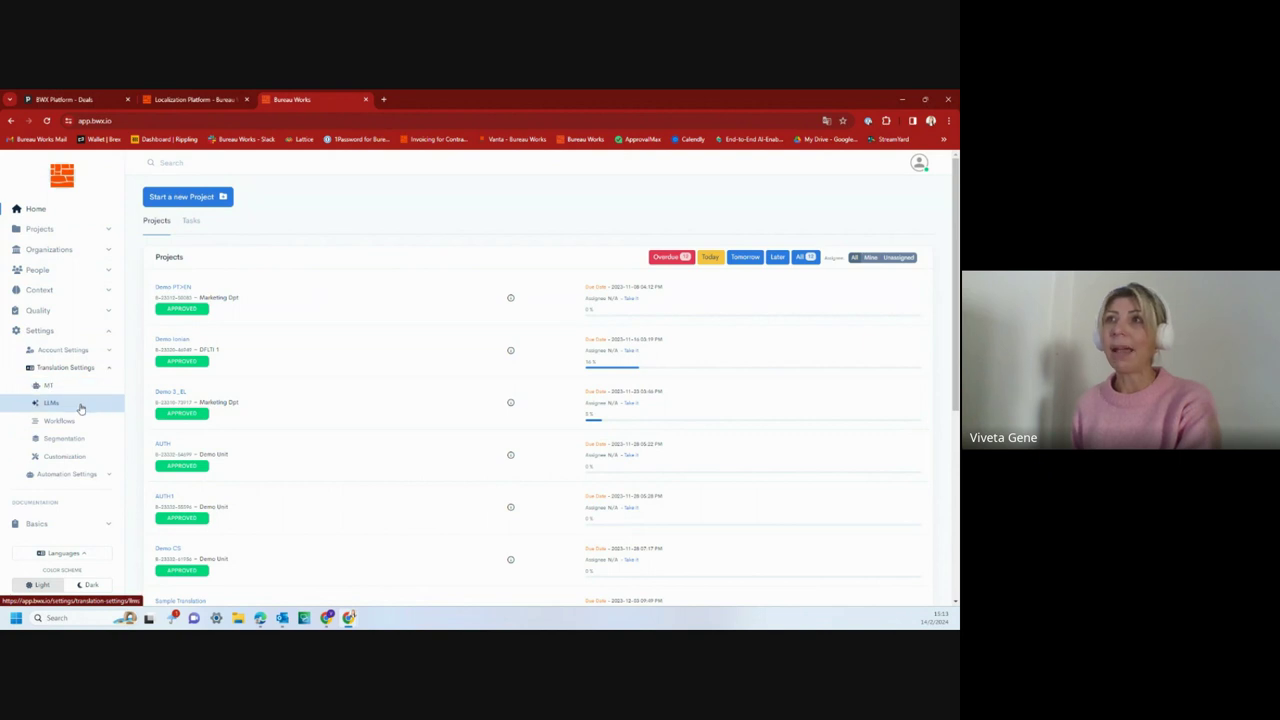
click(81, 405)
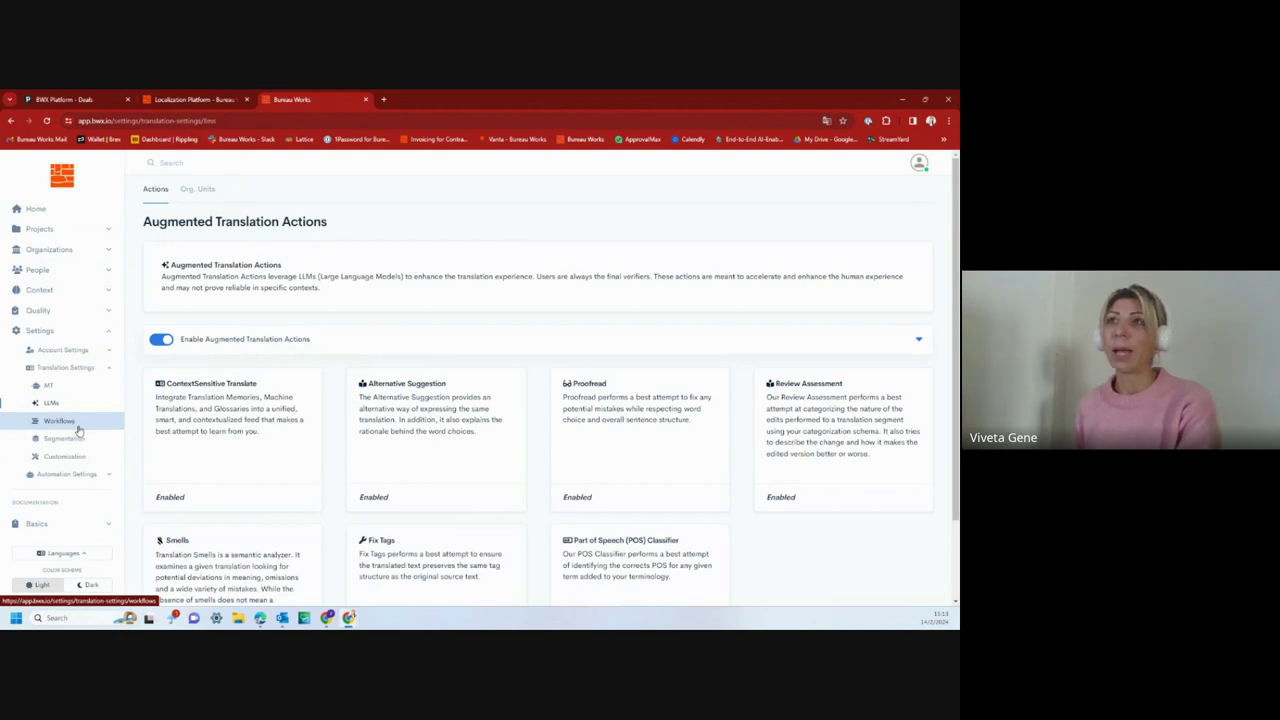
click(55, 271)
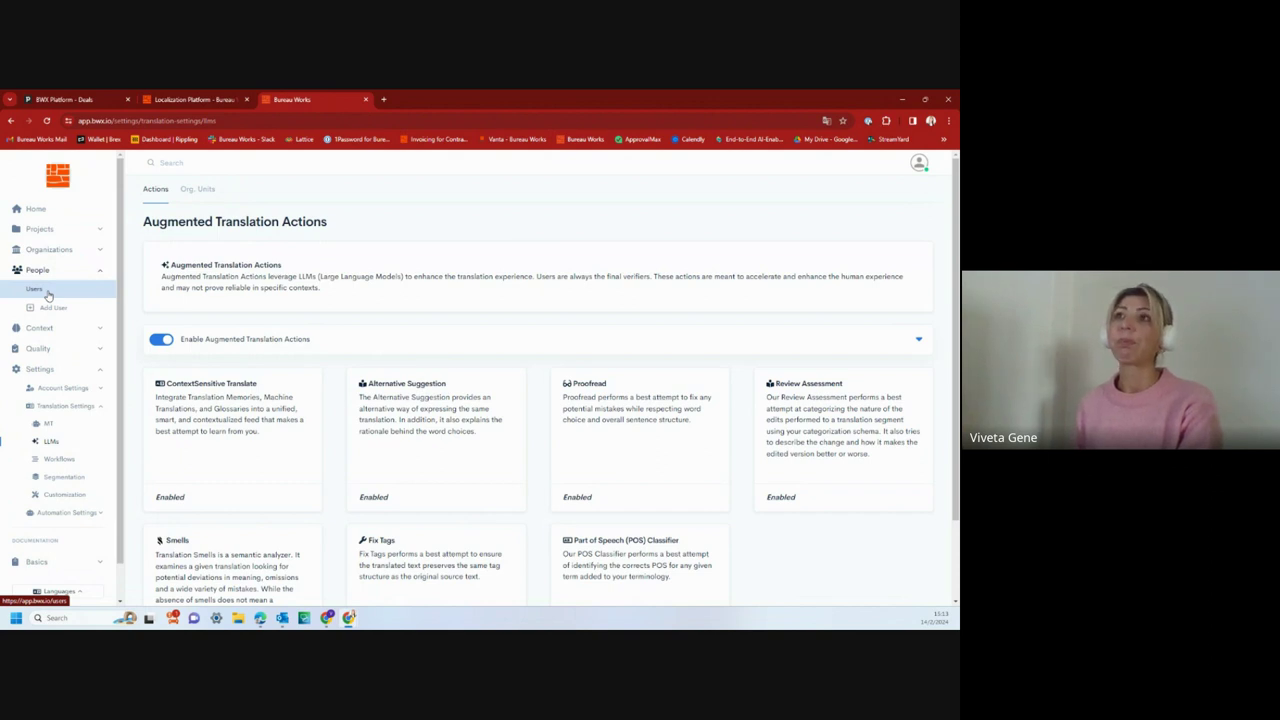
click(50, 349)
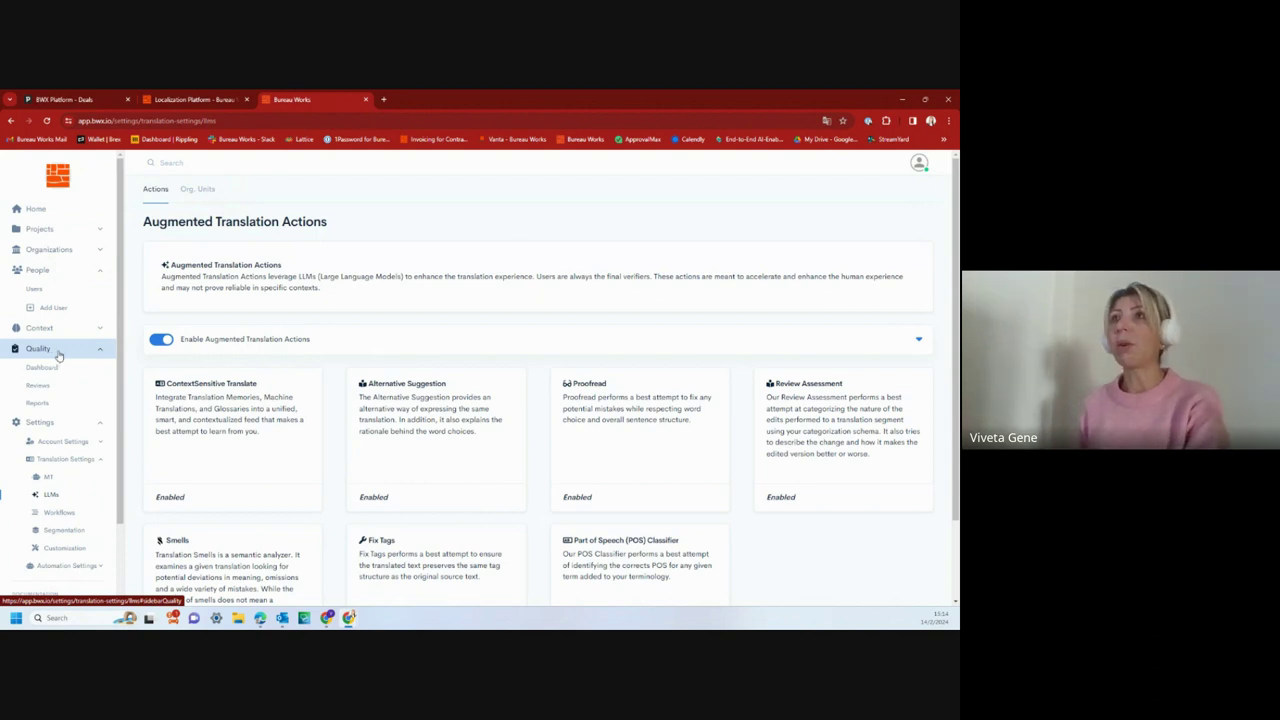
Open the Default organizational unit and review its translation settings, glossaries and translation memory
click(50, 250)
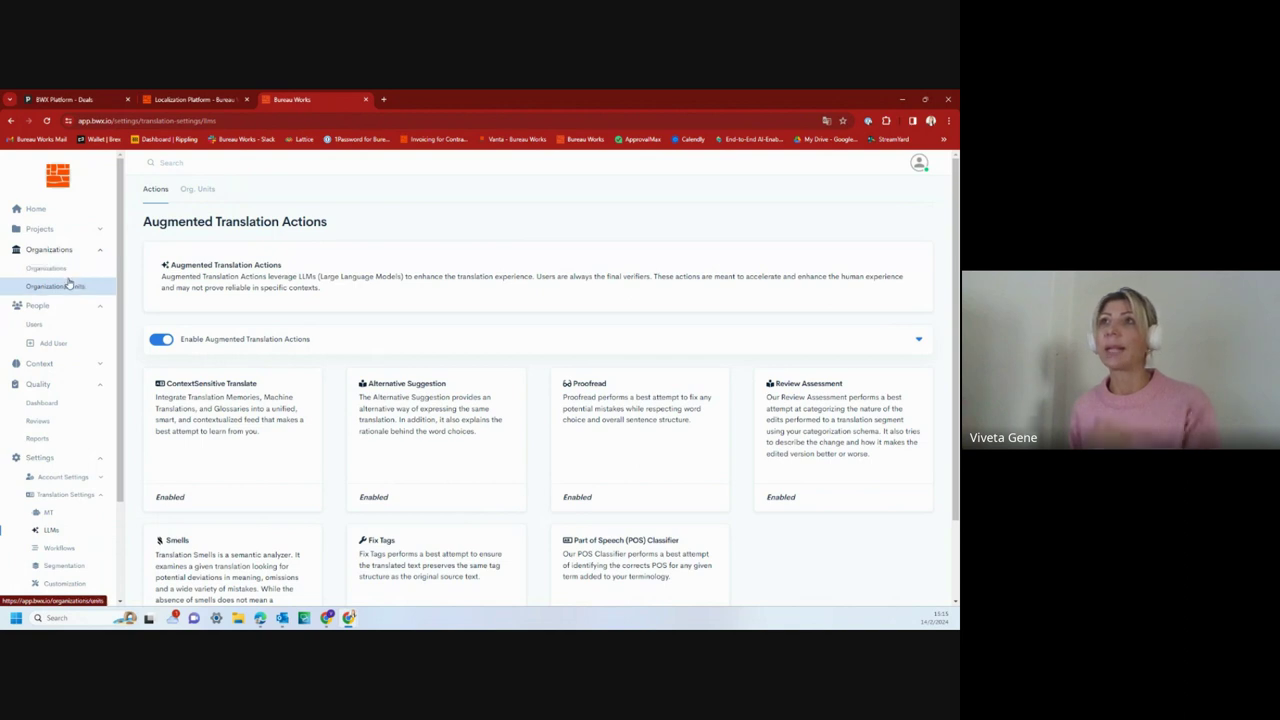
click(67, 289)
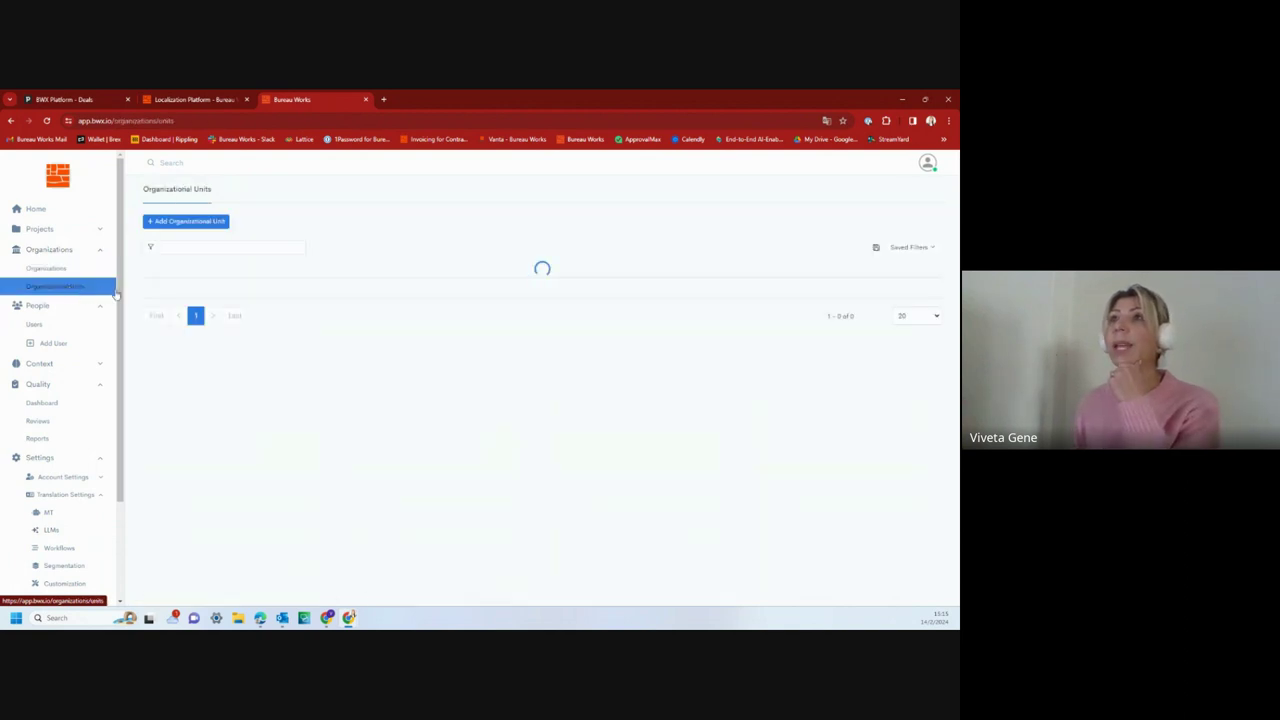
click(192, 313)
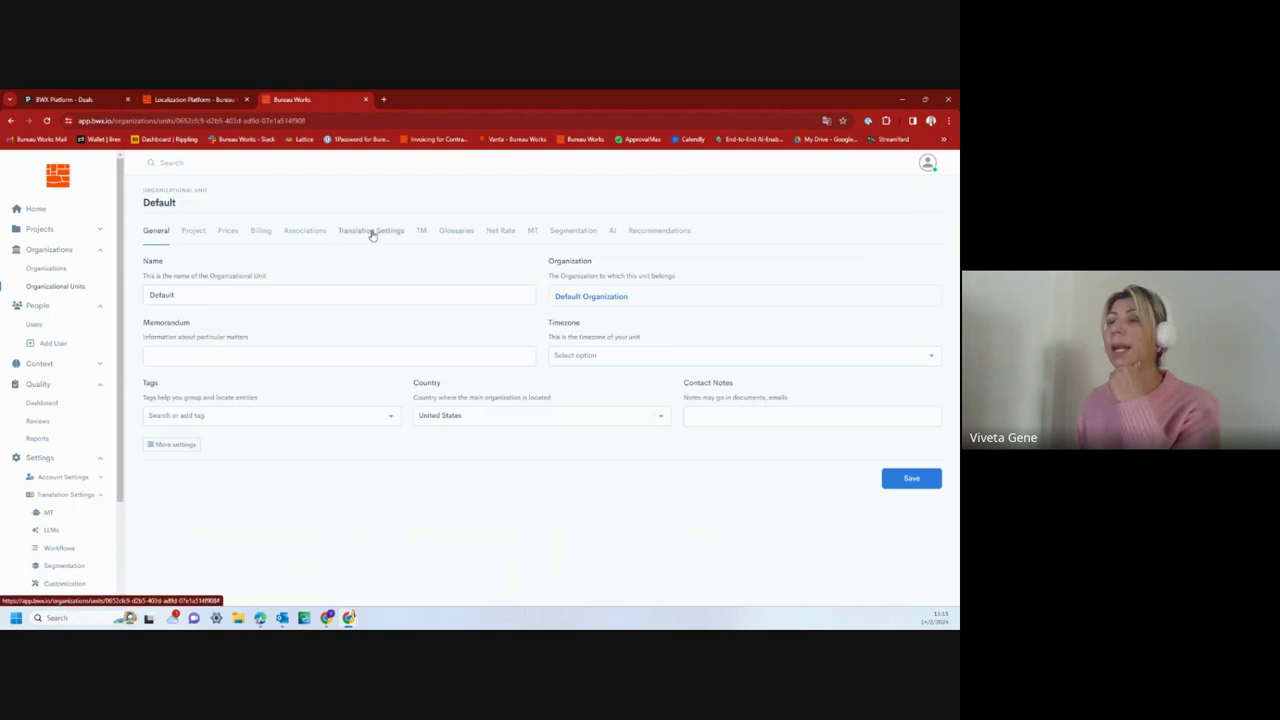
click(369, 233)
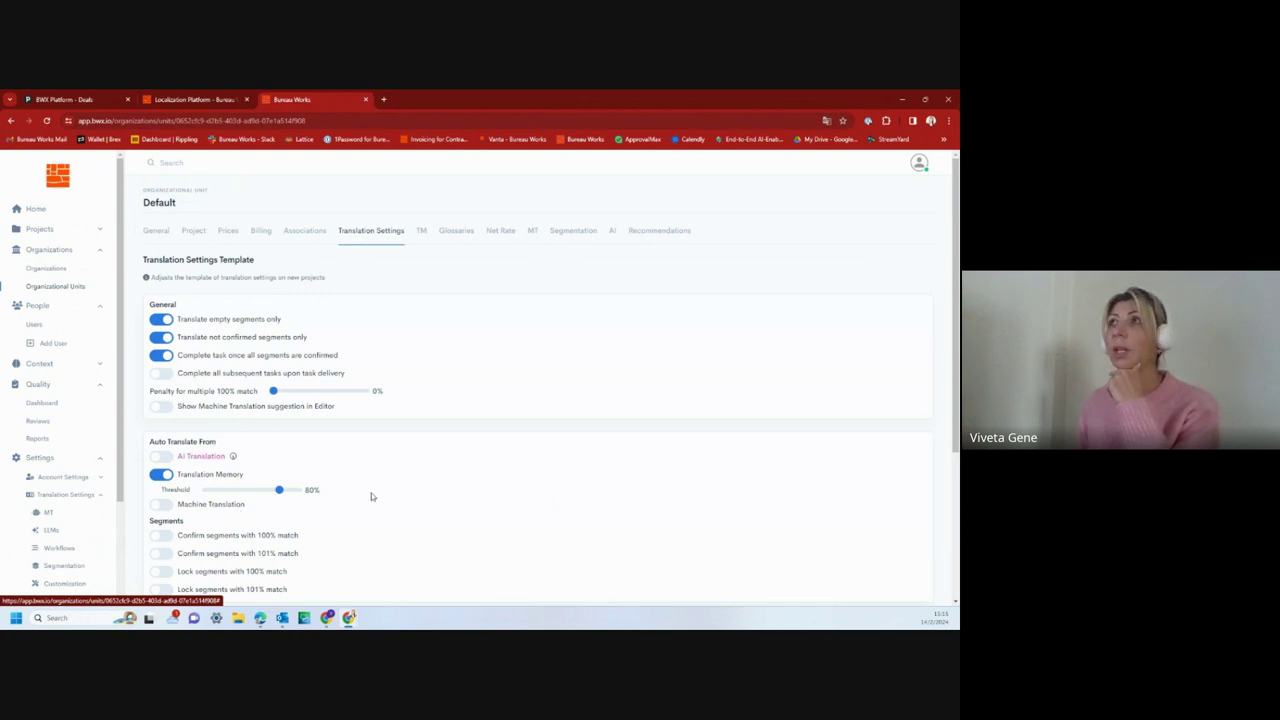
click(452, 232)
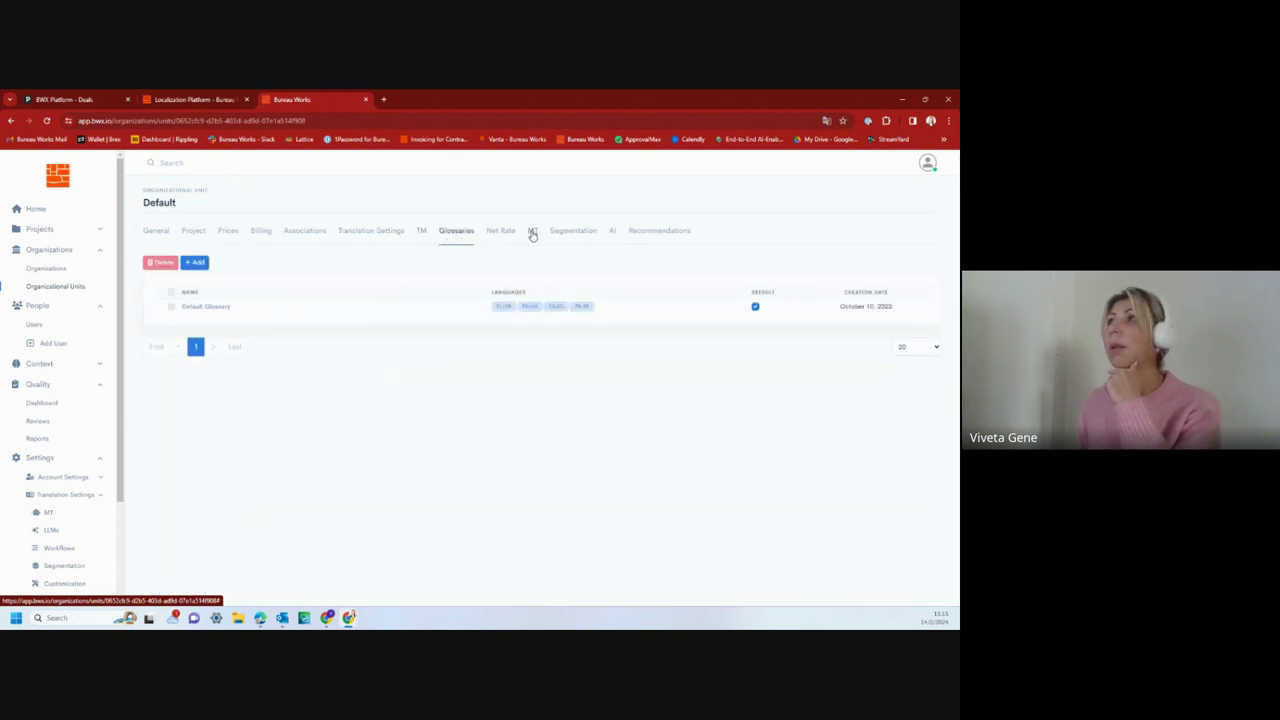
click(421, 231)
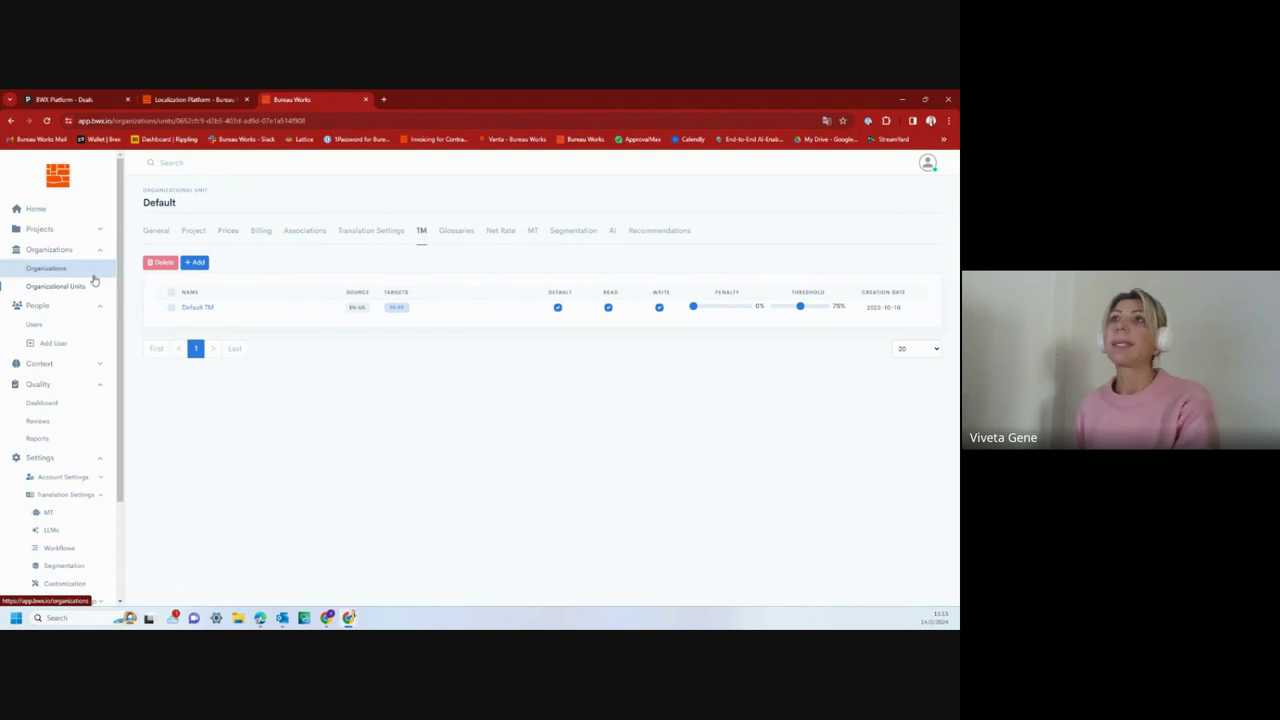
click(70, 232)
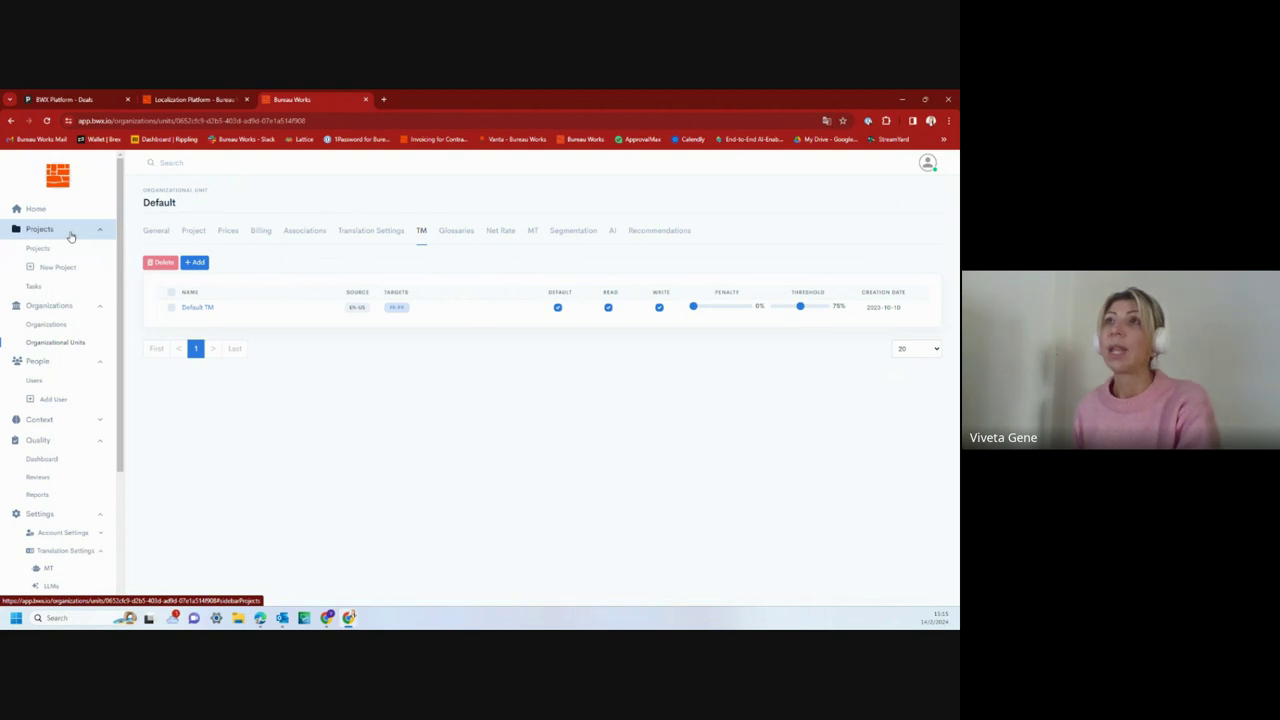
click(70, 266)
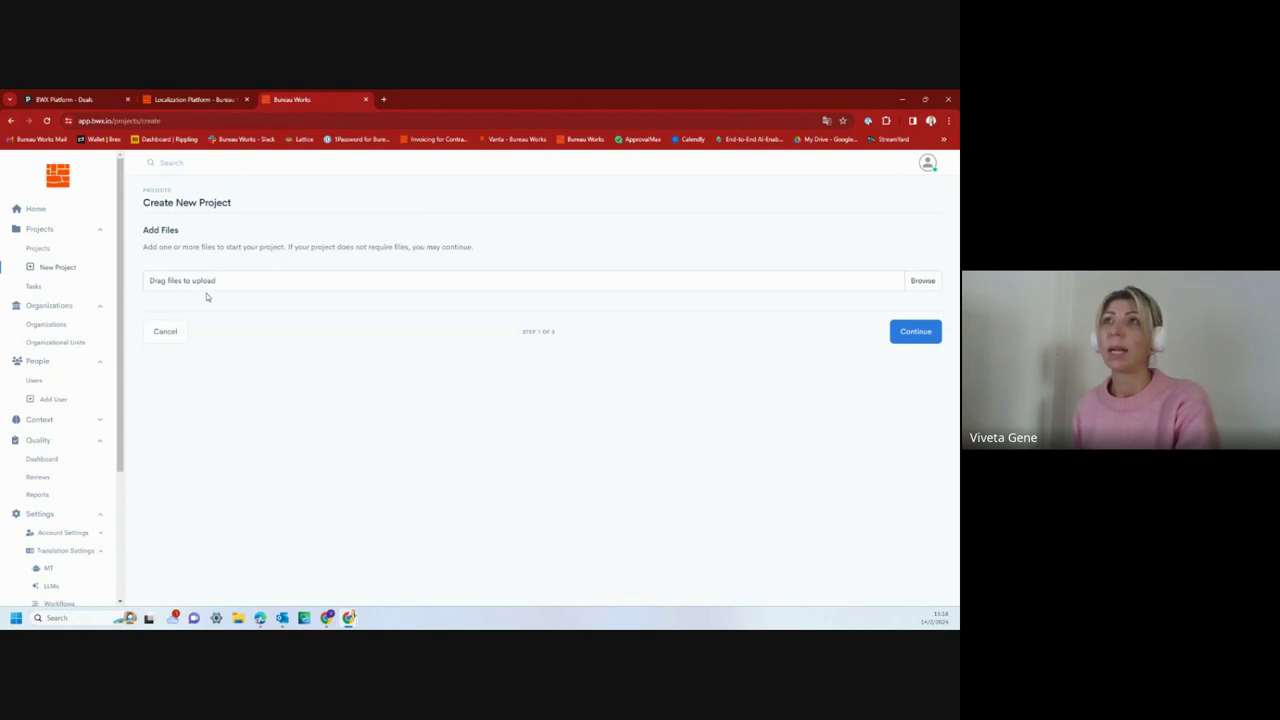
click(58, 238)
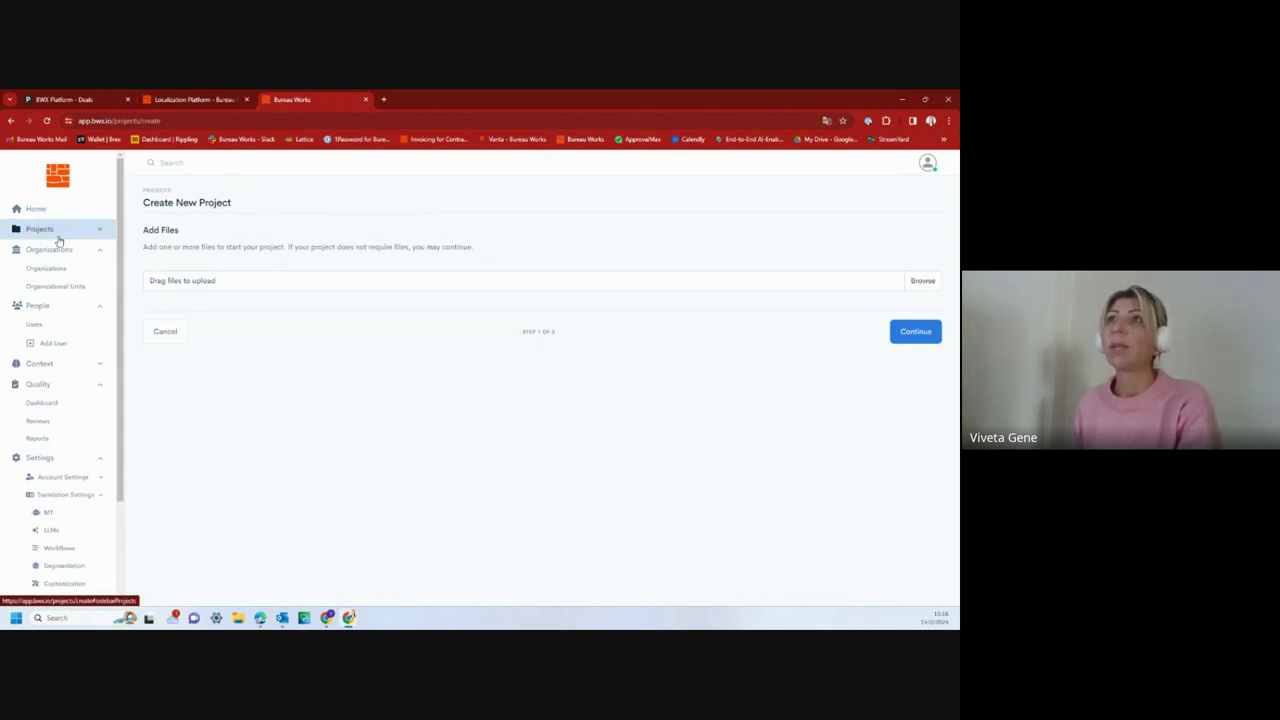
Leave the unsaved new project and open the In-Country Review file of the MD Online Test project in the editor
click(58, 232)
click(57, 248)
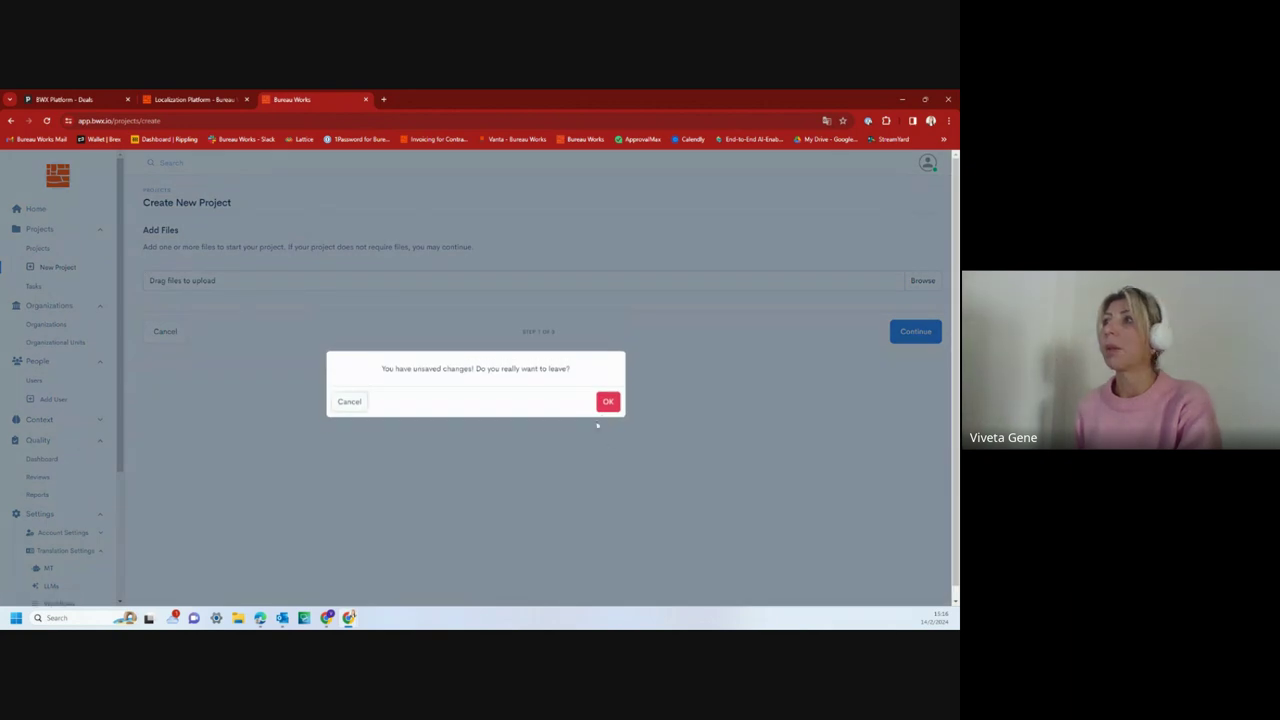
click(607, 401)
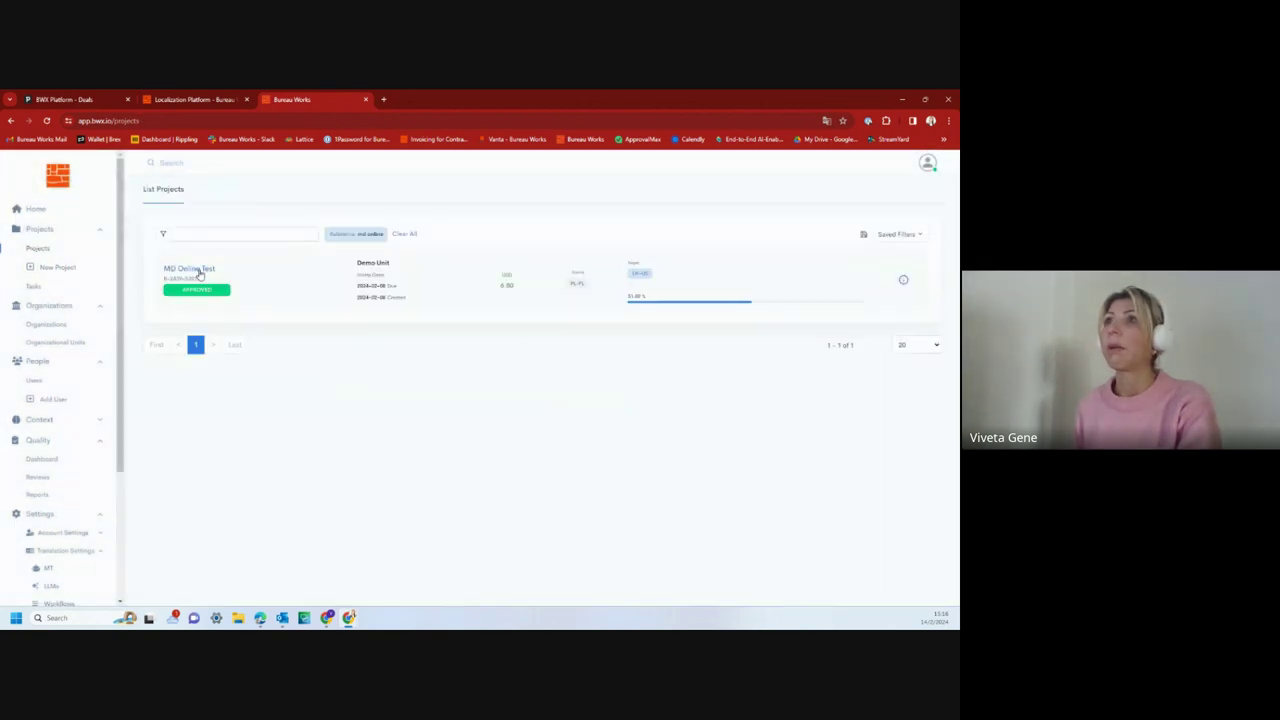
click(200, 274)
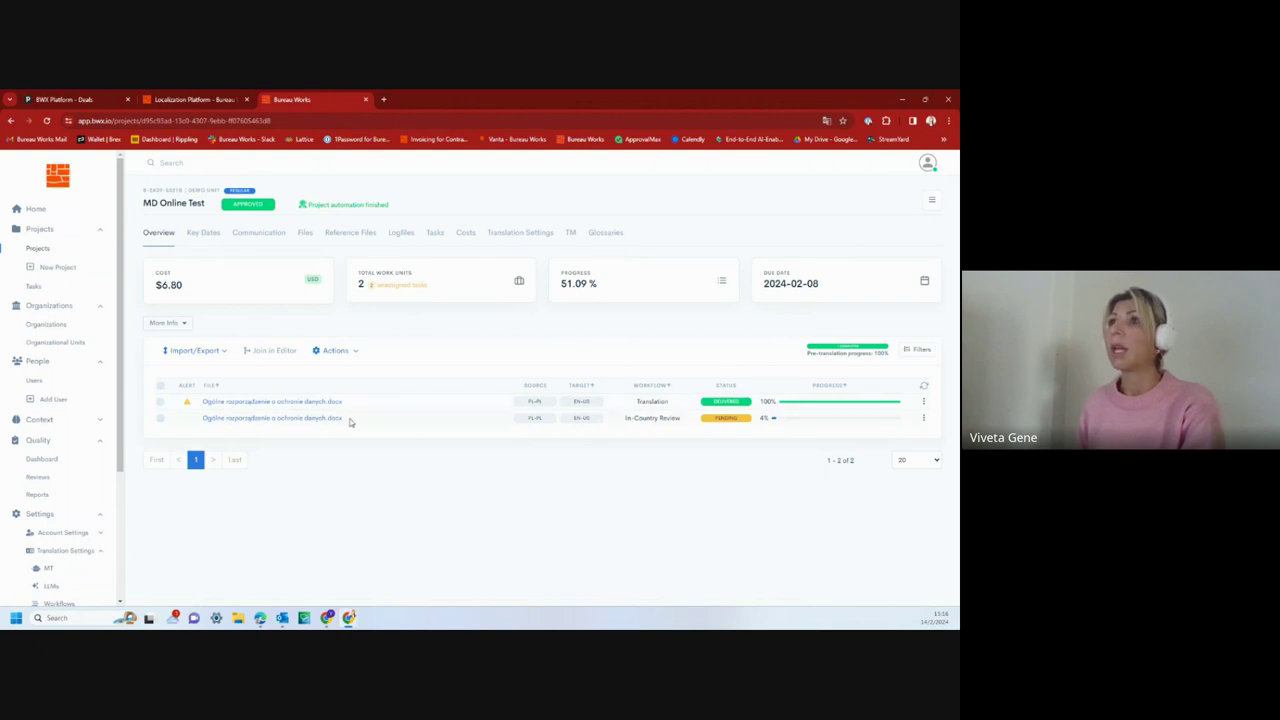
click(289, 420)
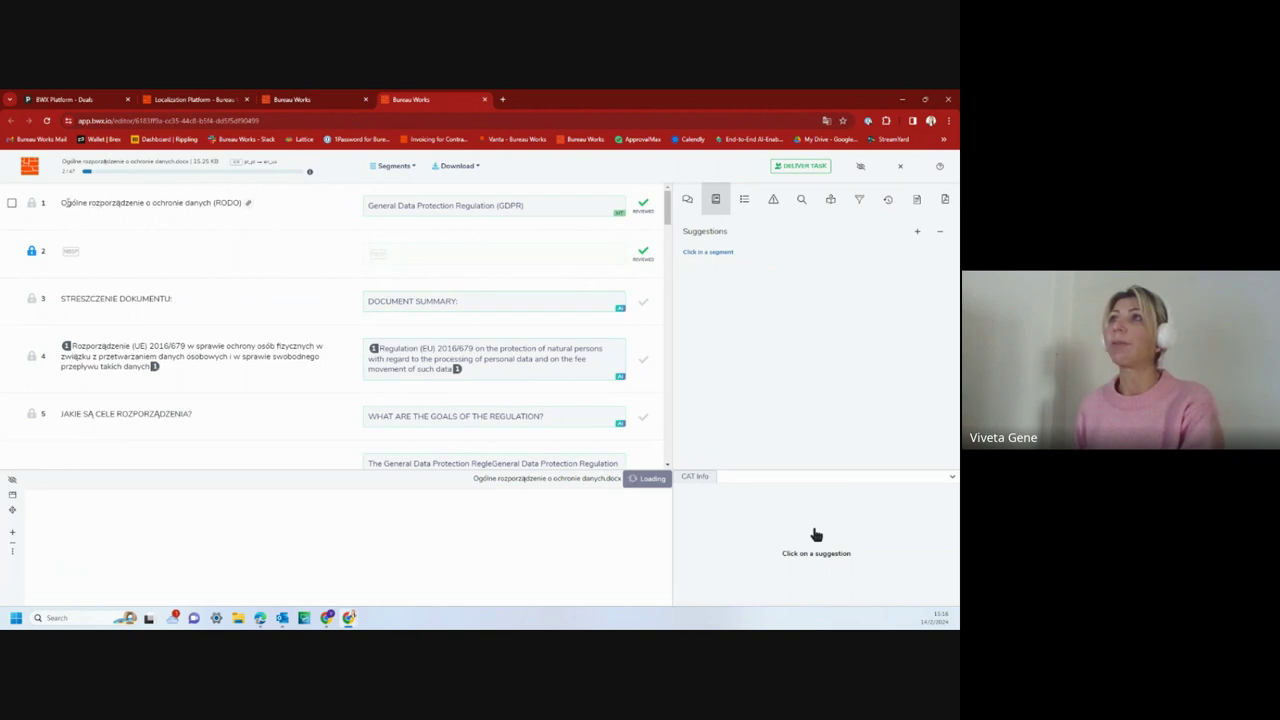
Try to add DOKUMENTU from segment 3 to the glossary with the translation DOCUMENT
triple_click(77, 203)
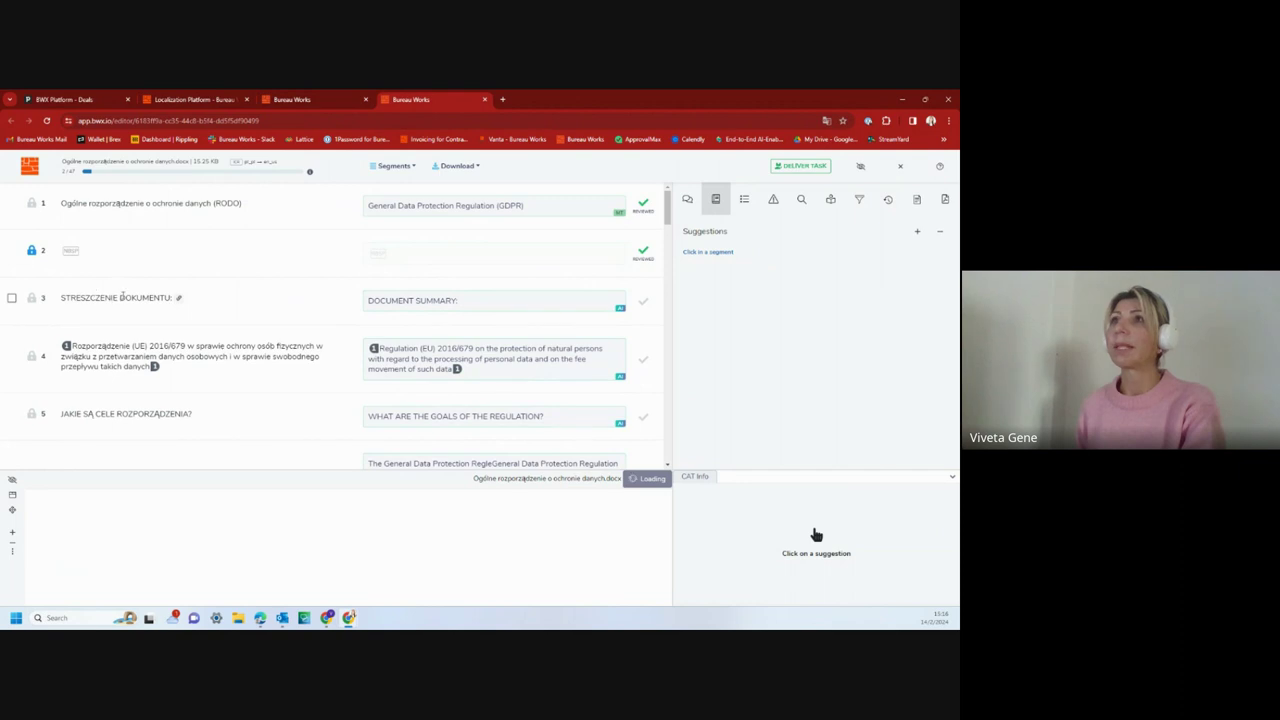
double_click(144, 298)
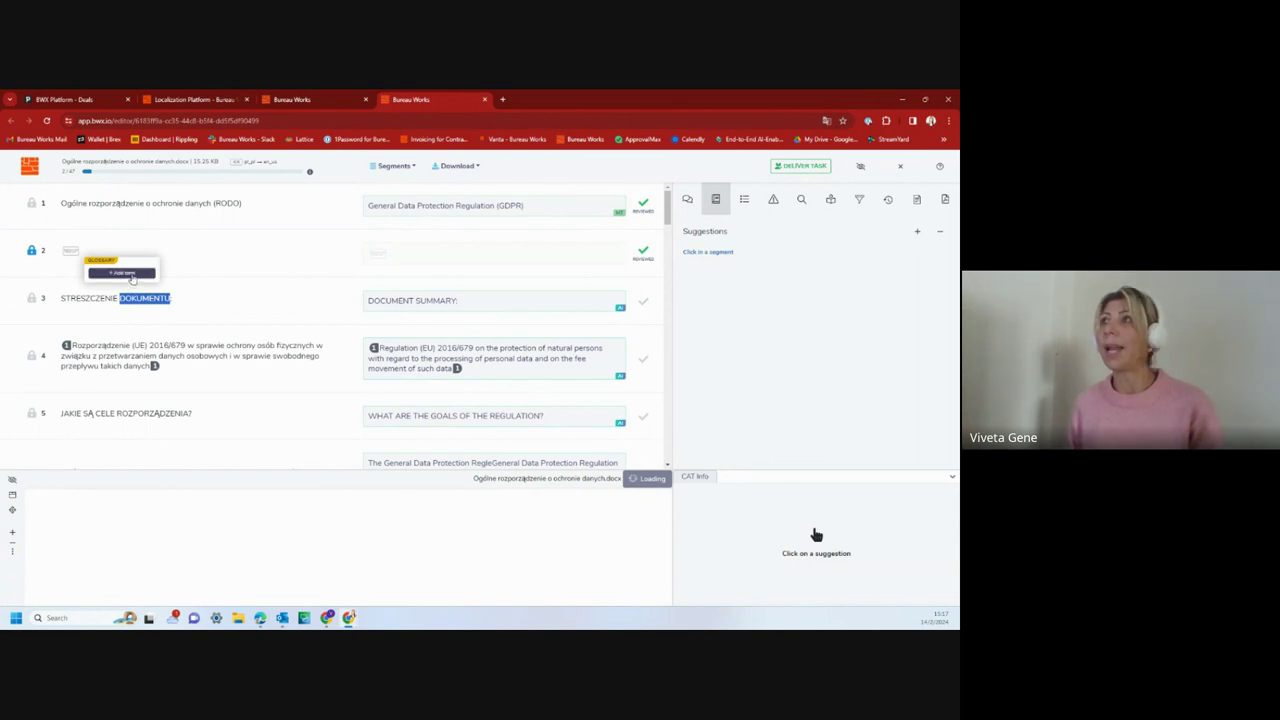
click(143, 280)
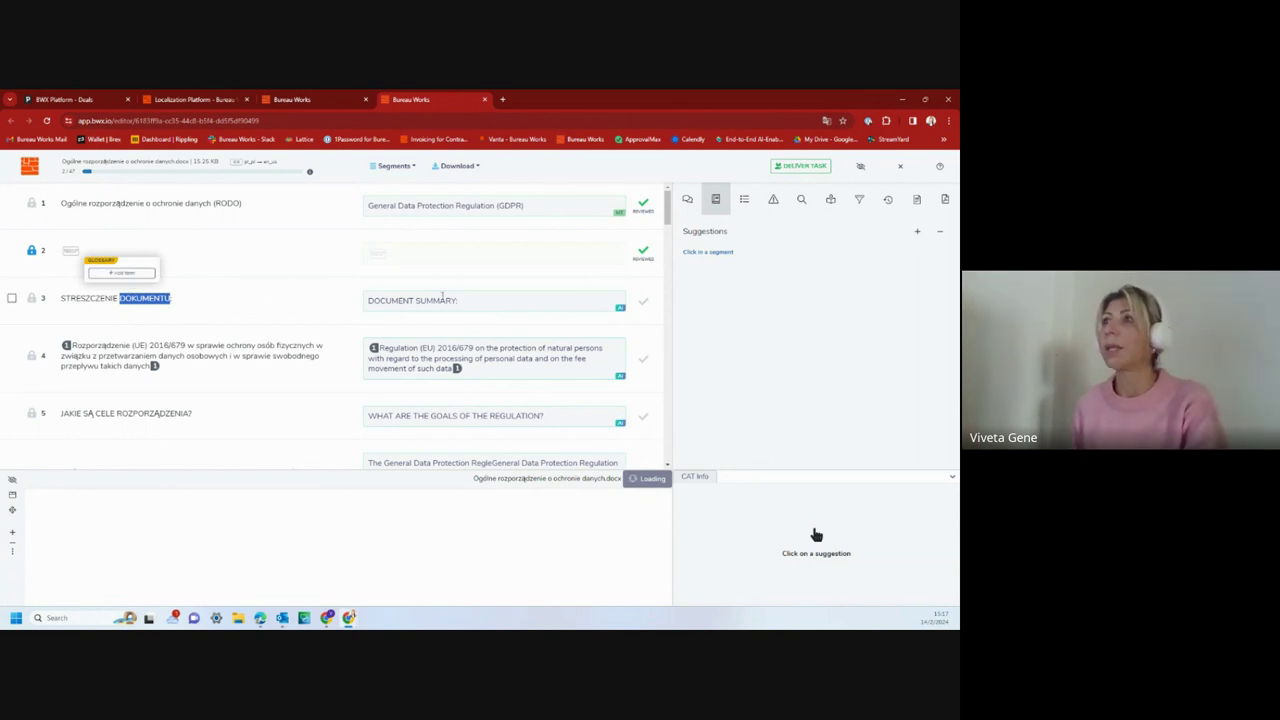
double_click(392, 300)
key(ctrl+c)
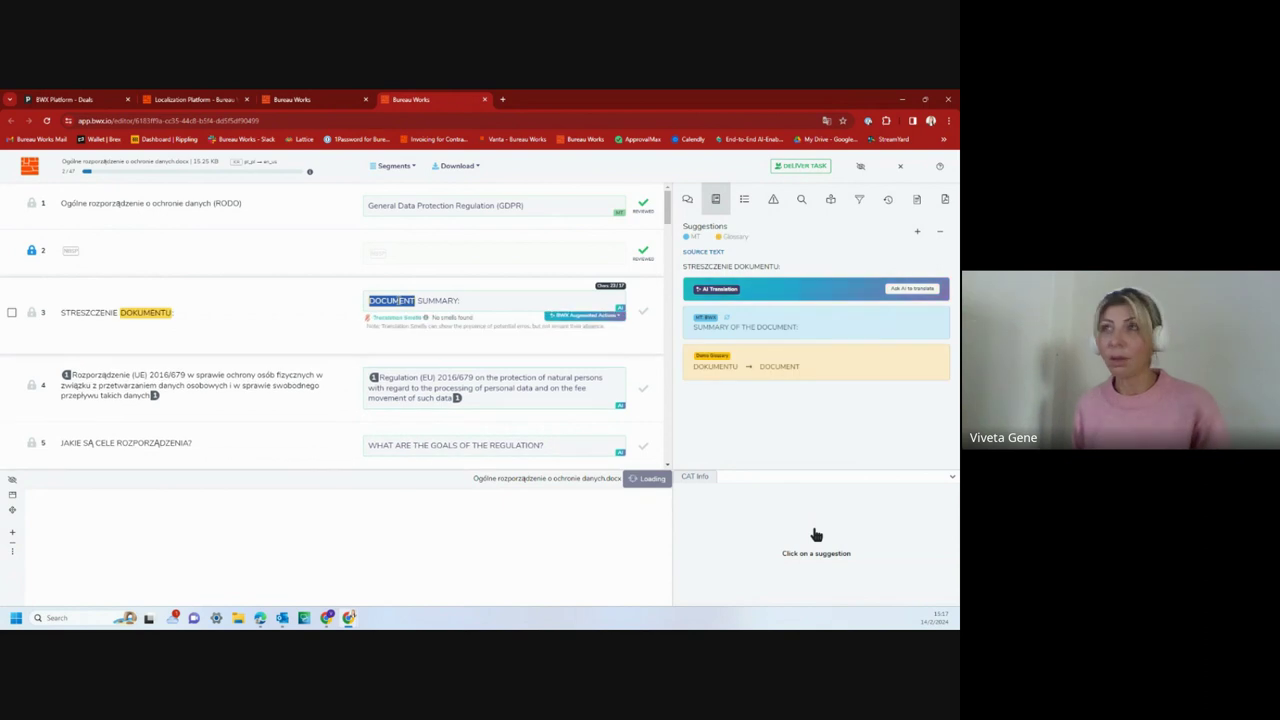
double_click(150, 312)
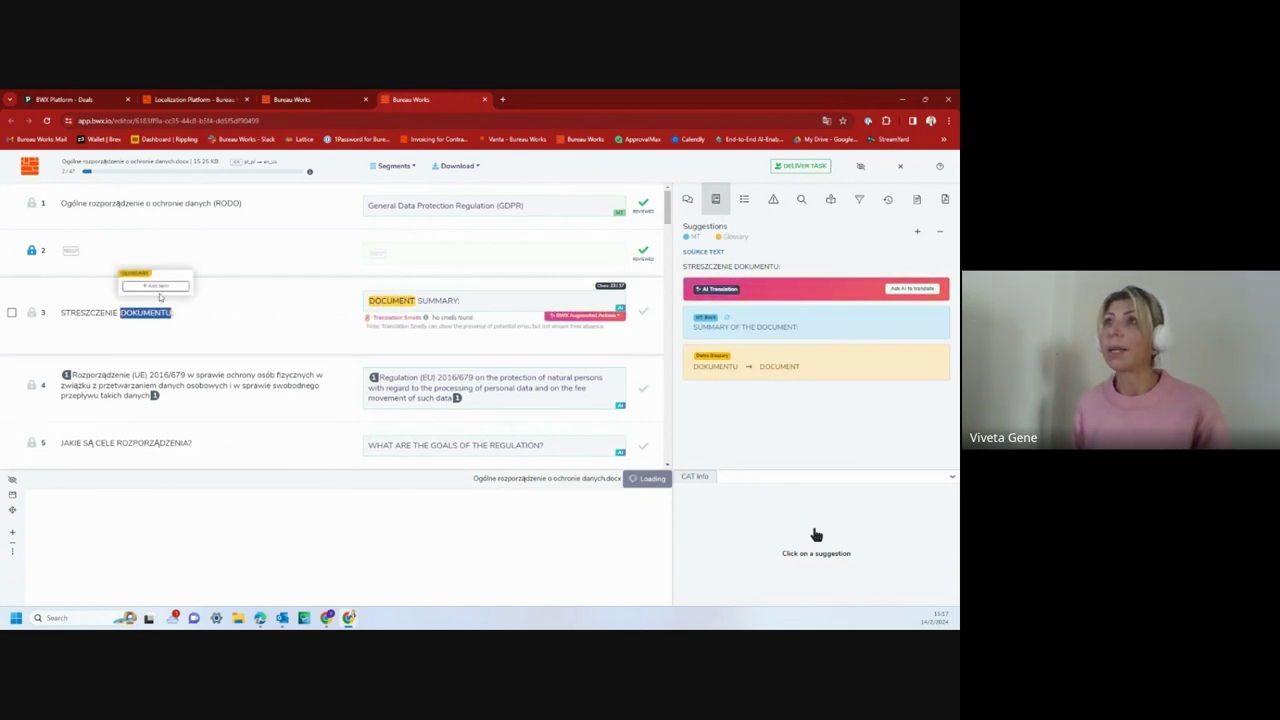
click(155, 286)
click(186, 271)
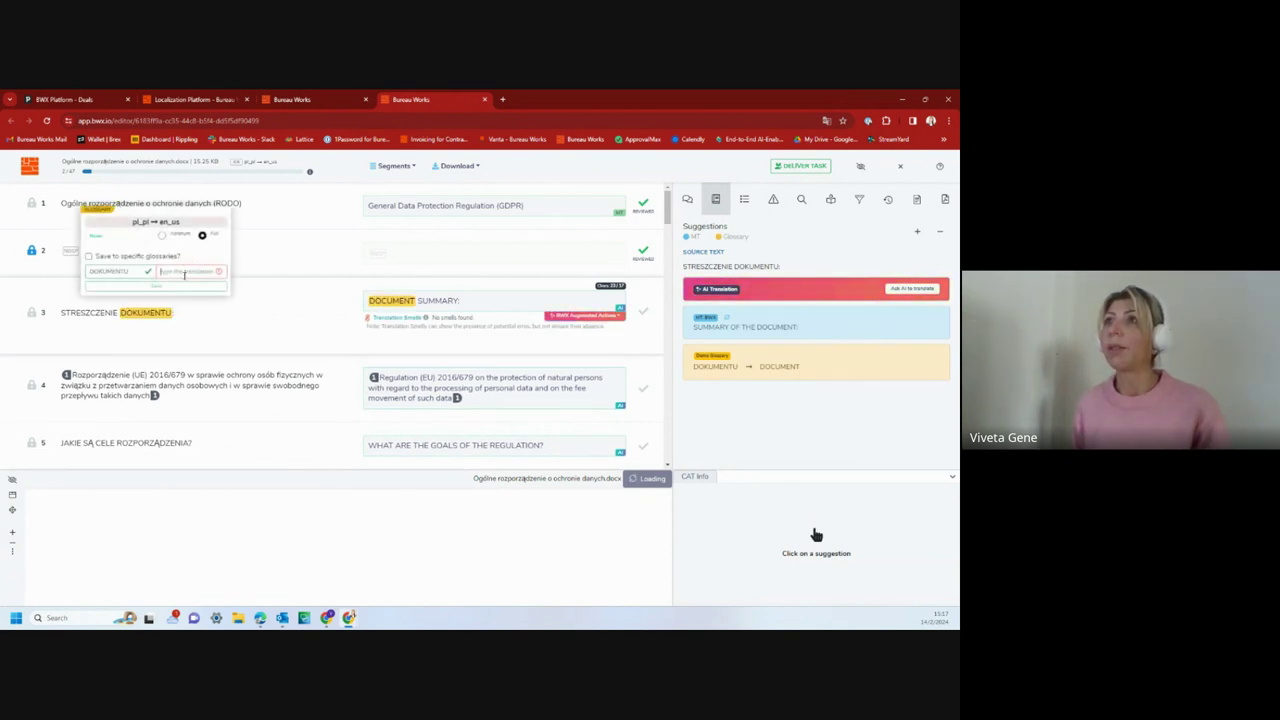
key(ctrl+v)
click(175, 288)
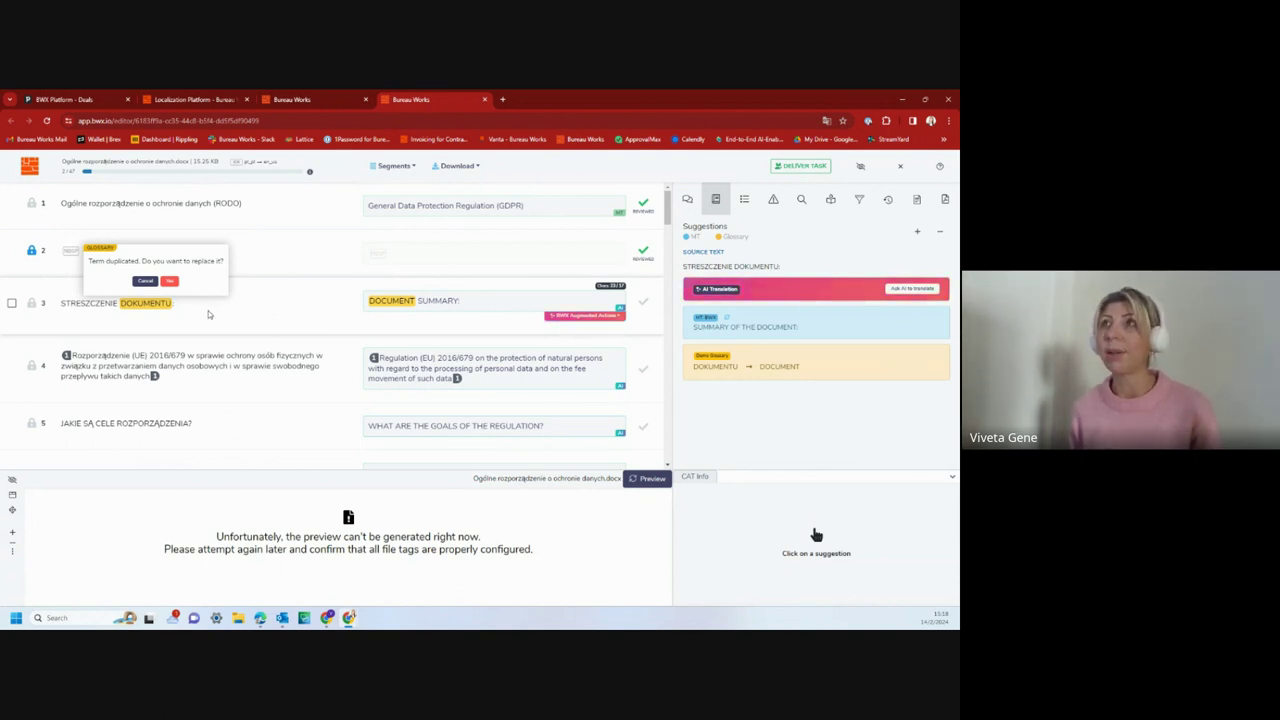
Select segment 1's English translation and examine its AI, machine translation and glossary suggestions
click(369, 204)
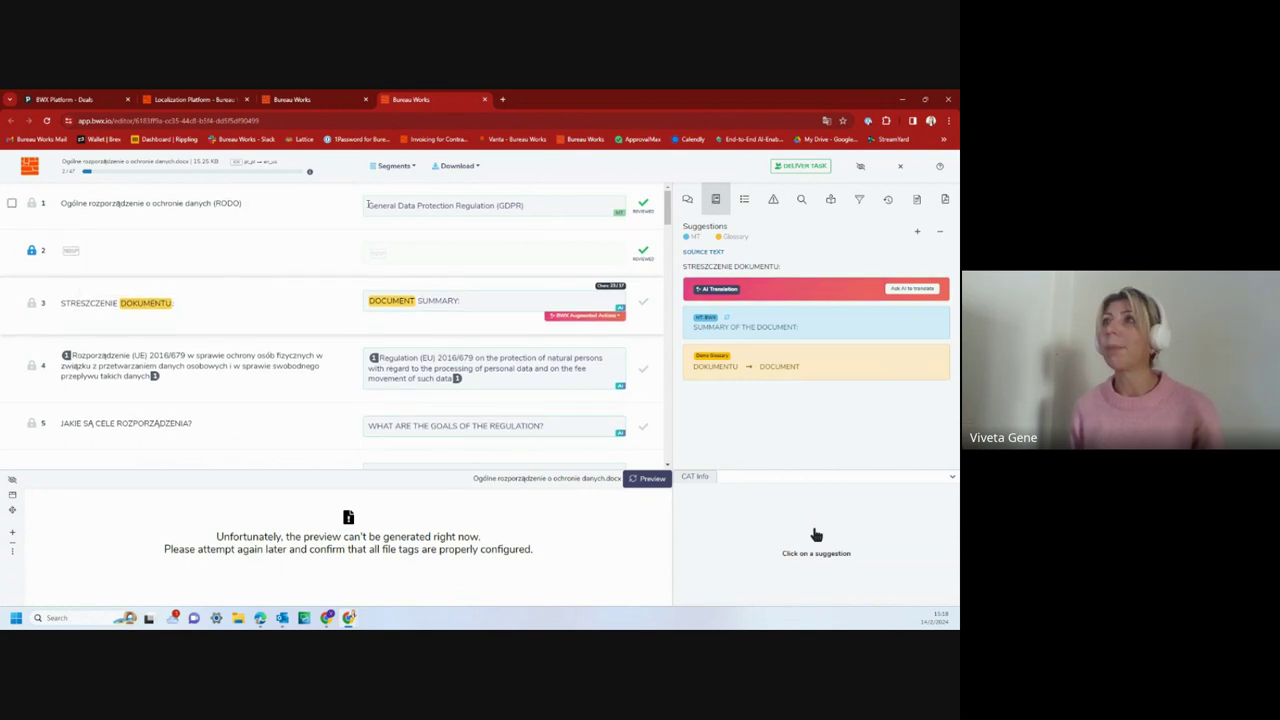
drag(369, 204, 538, 206)
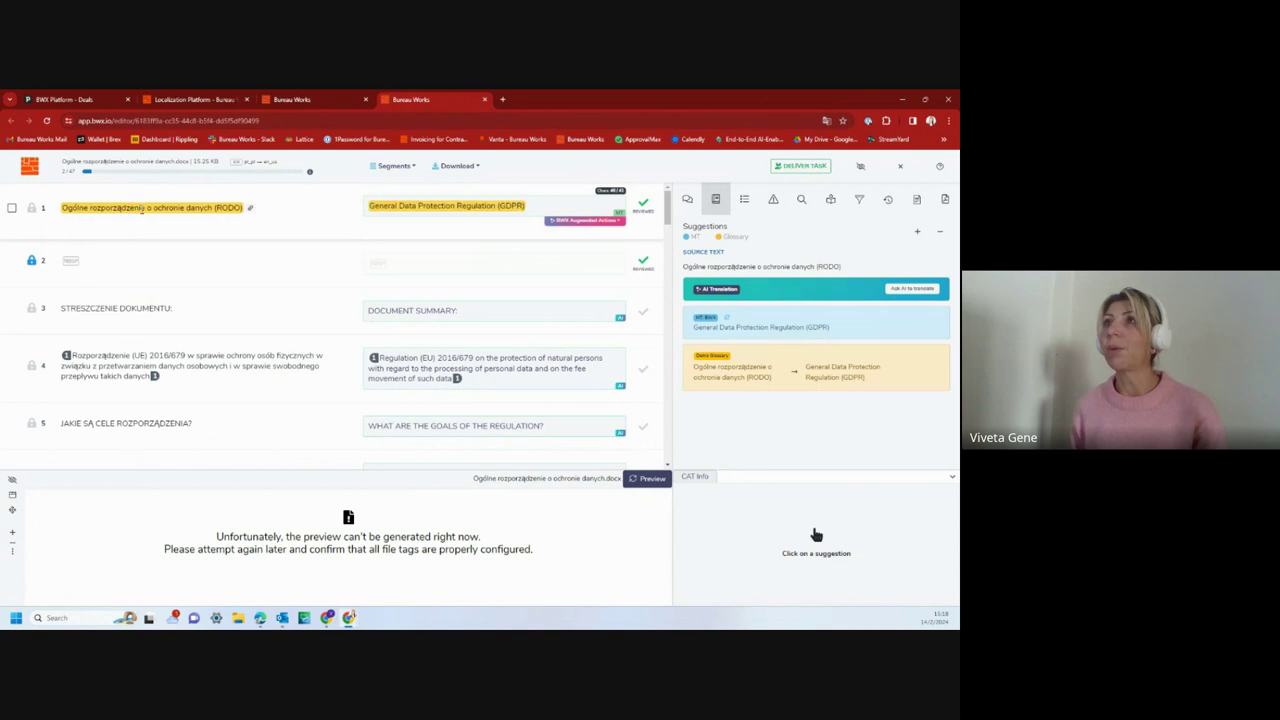
mouse_move(750, 368)
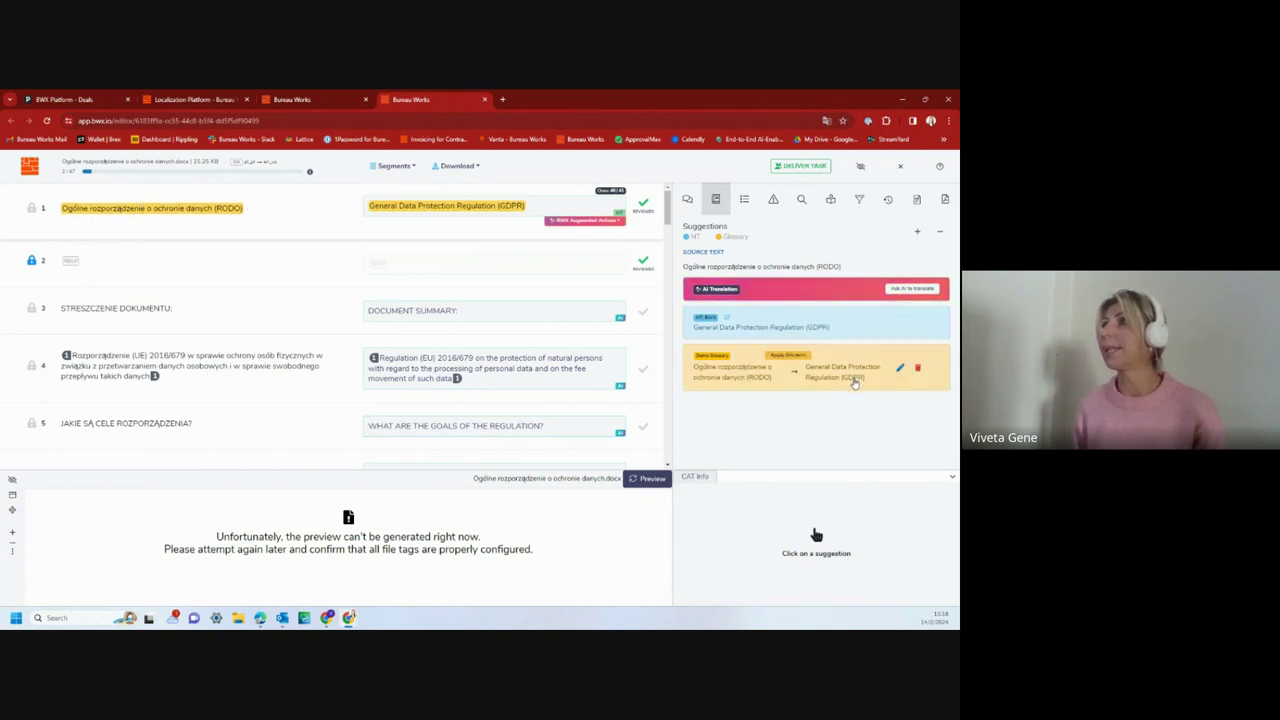
mouse_move(497, 205)
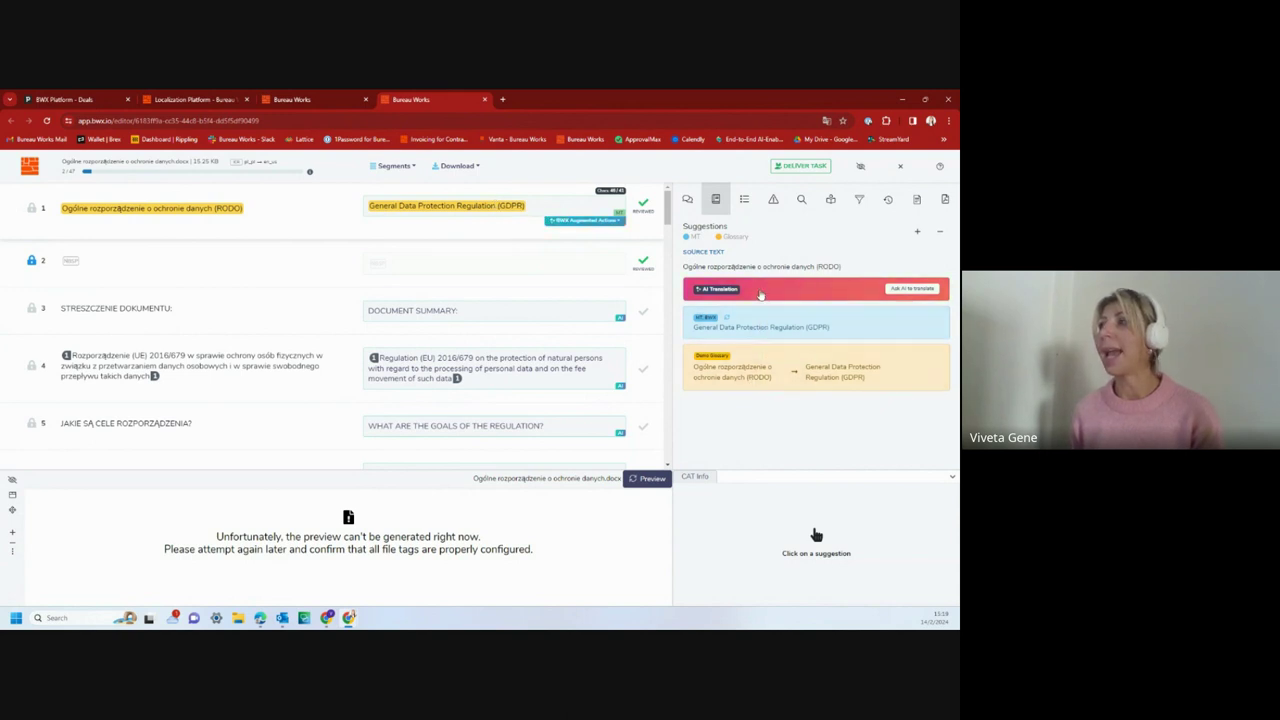
mouse_move(757, 335)
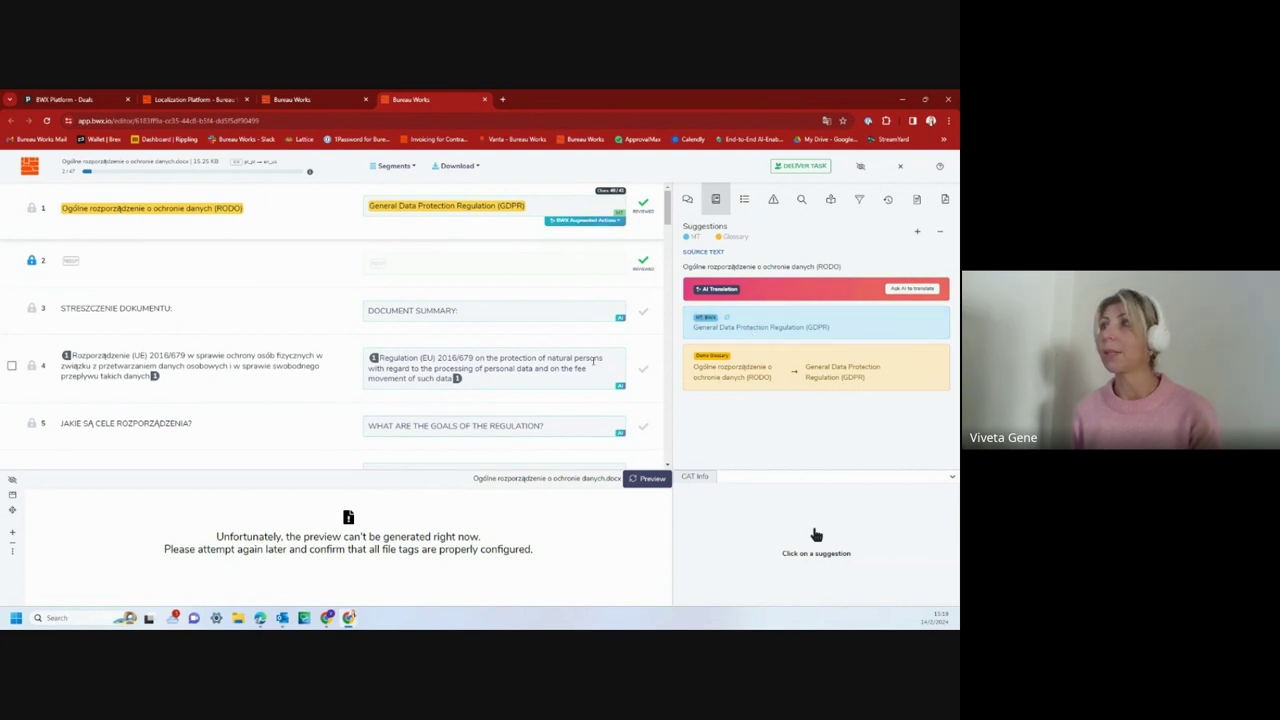
Remove the tags from segment 4's translation and restore them with the Fix Tags augmented action
click(380, 357)
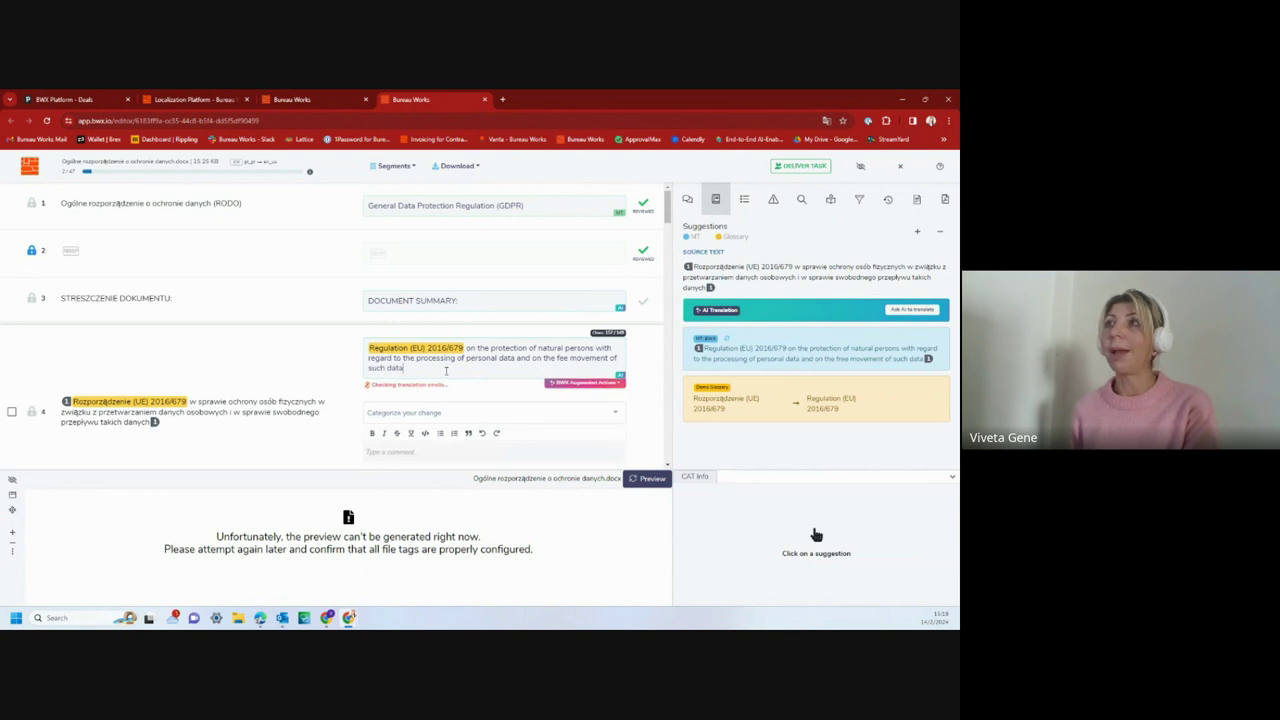
click(597, 386)
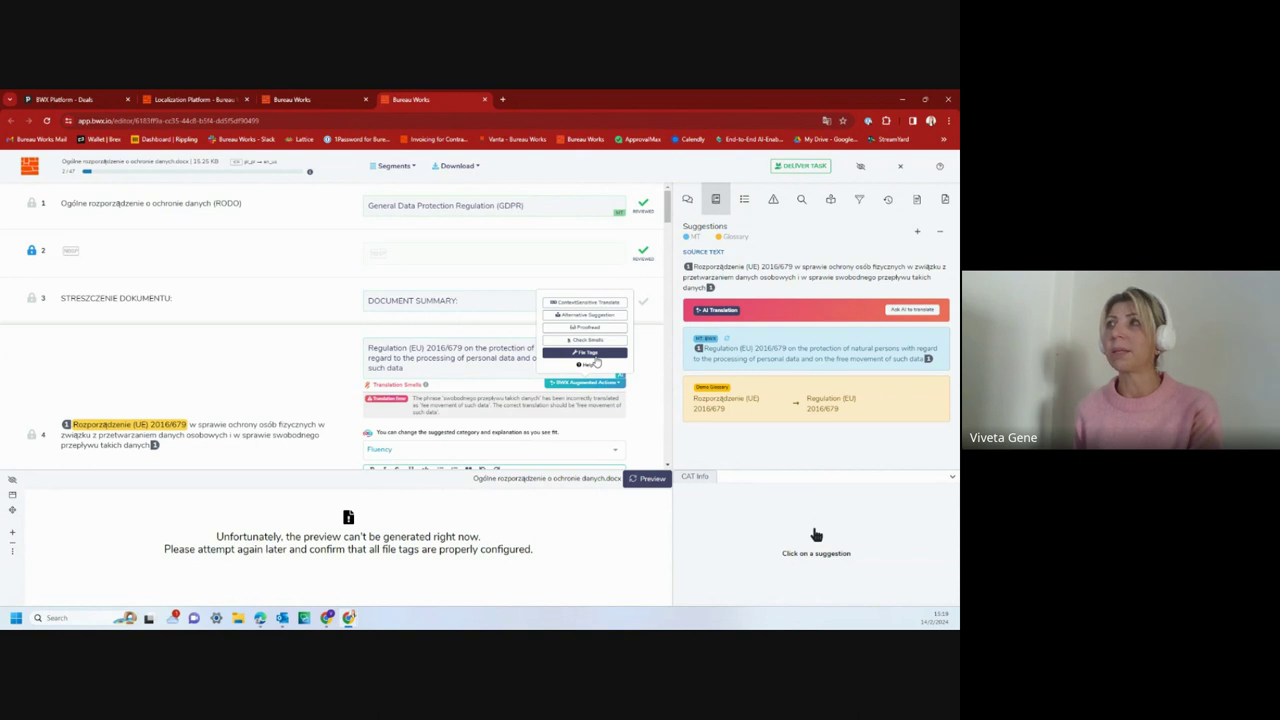
click(590, 354)
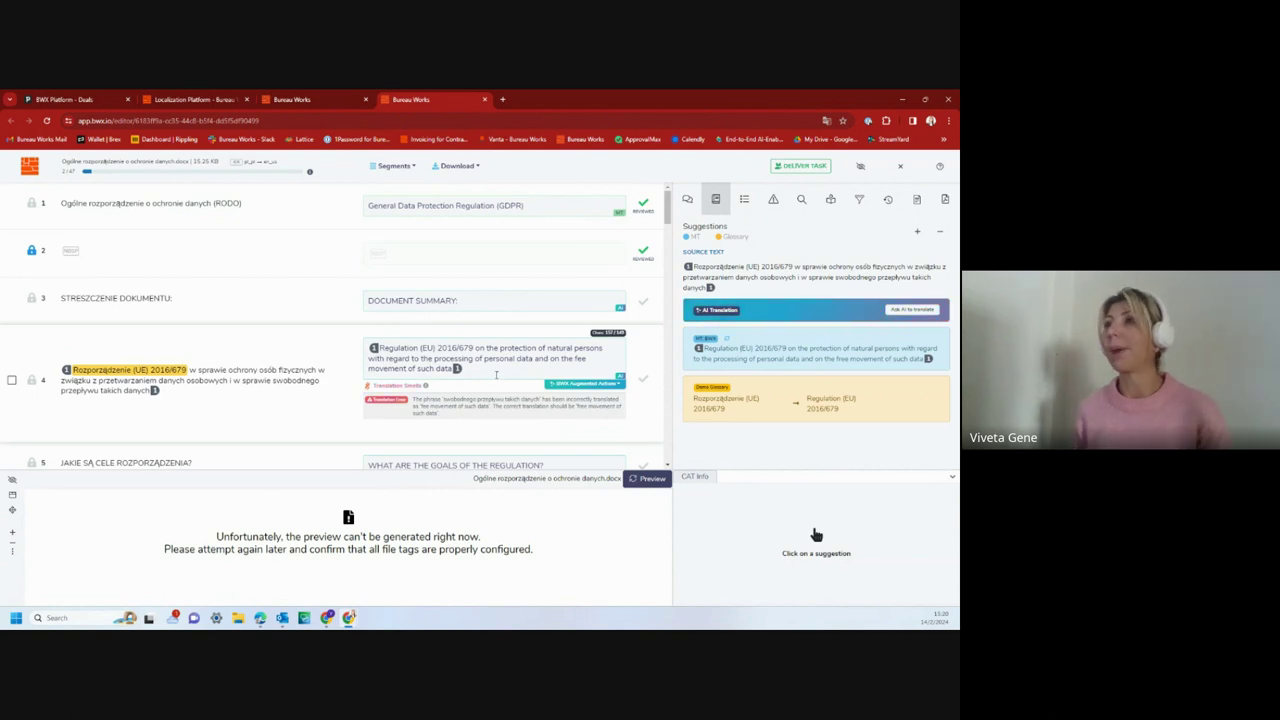
Proofread segment 4's translation with the BWX Augmented Actions and categorize the change as Grammar
scroll(496, 375, down, 1)
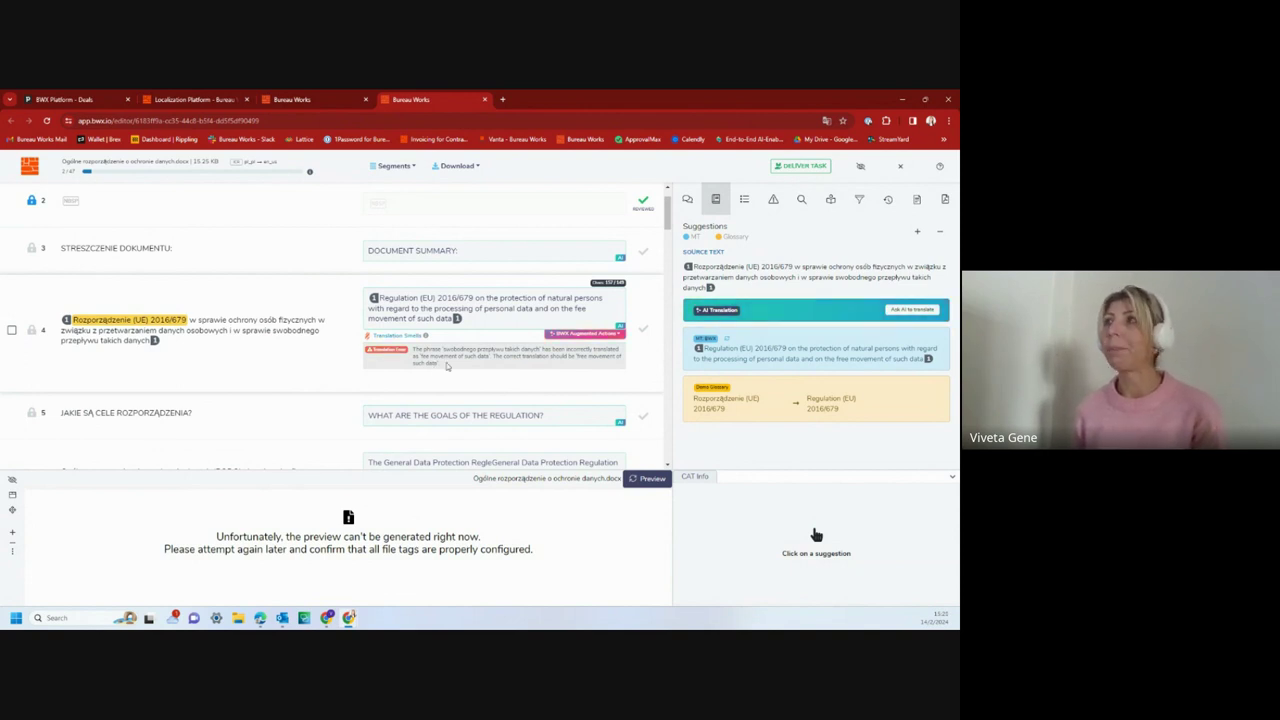
click(589, 341)
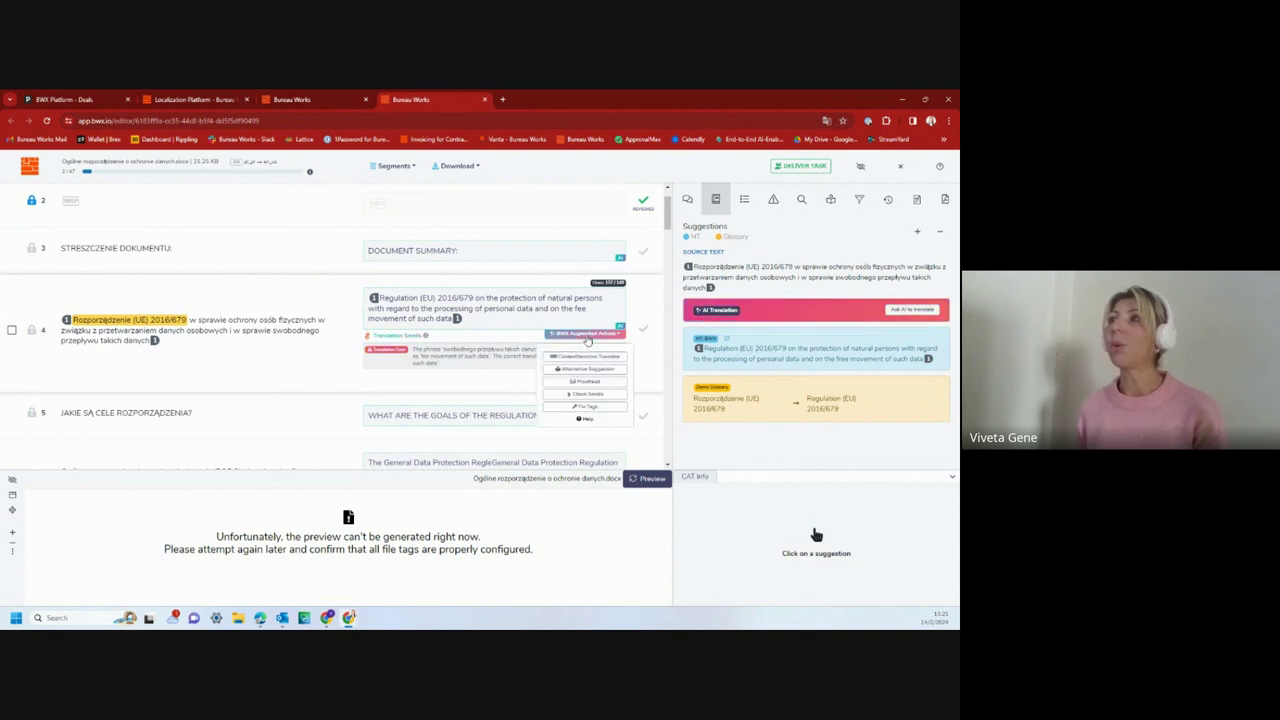
click(583, 382)
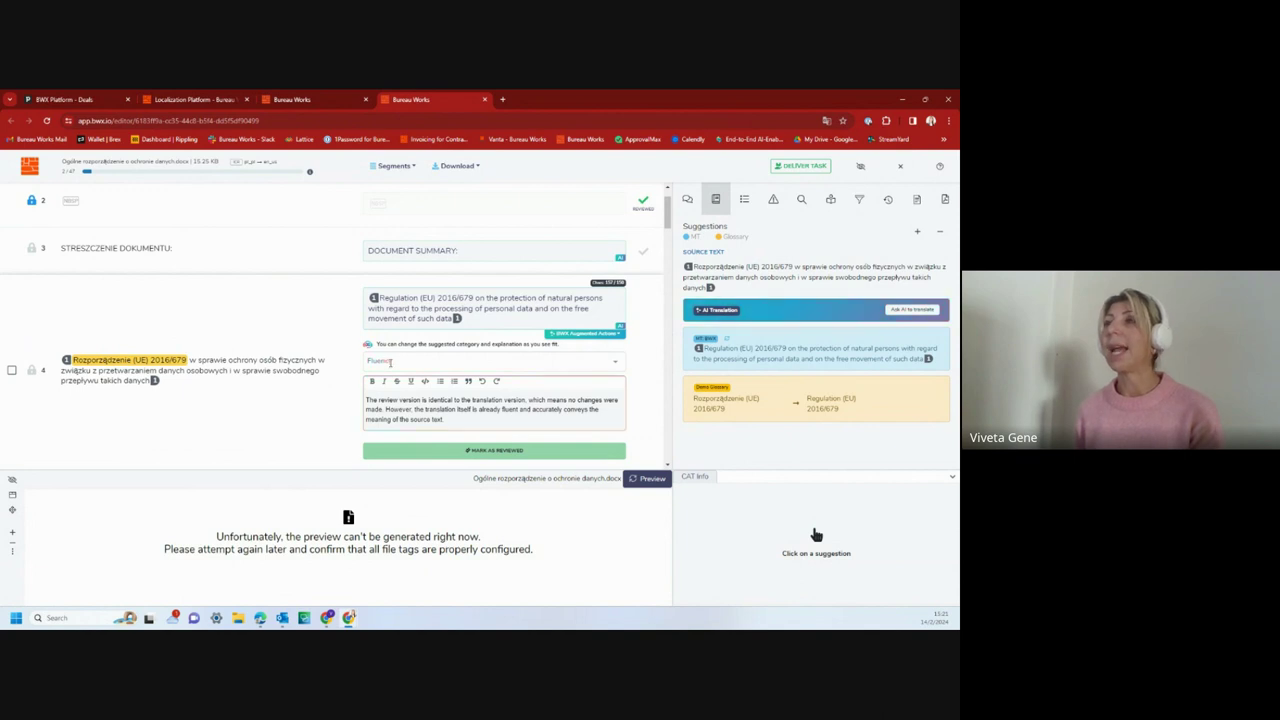
click(396, 363)
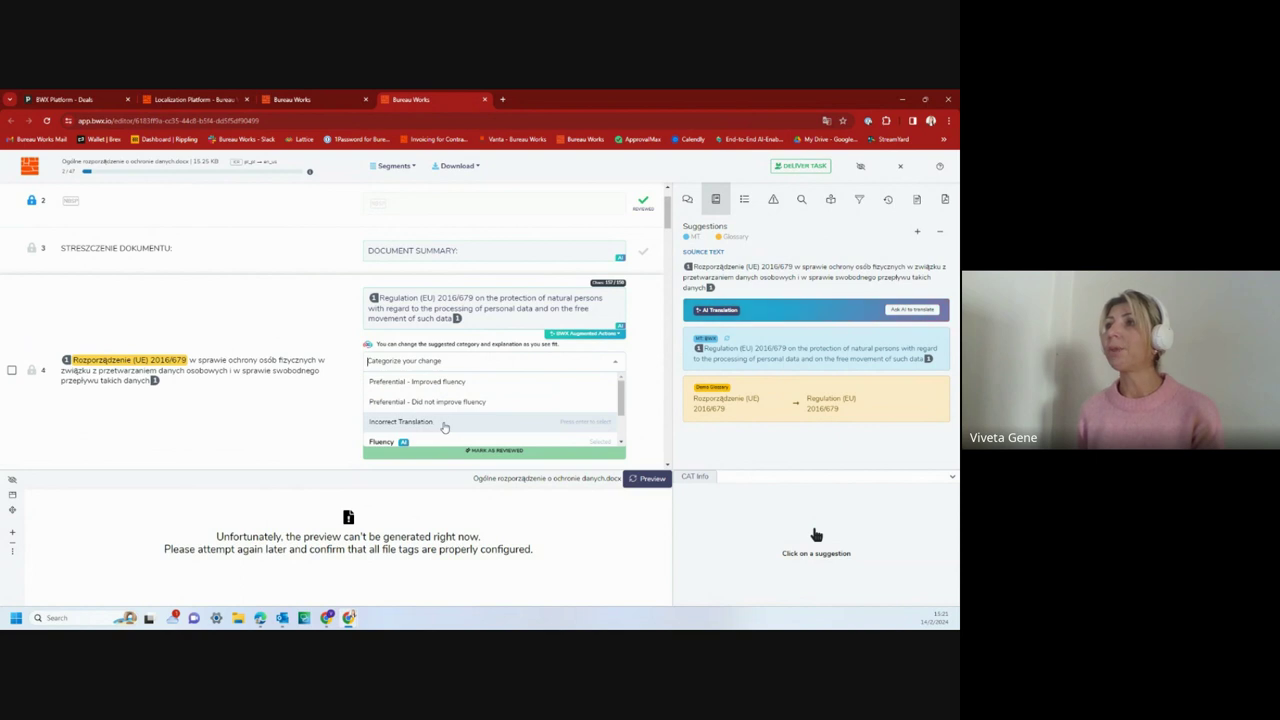
scroll(440, 424, down, 1)
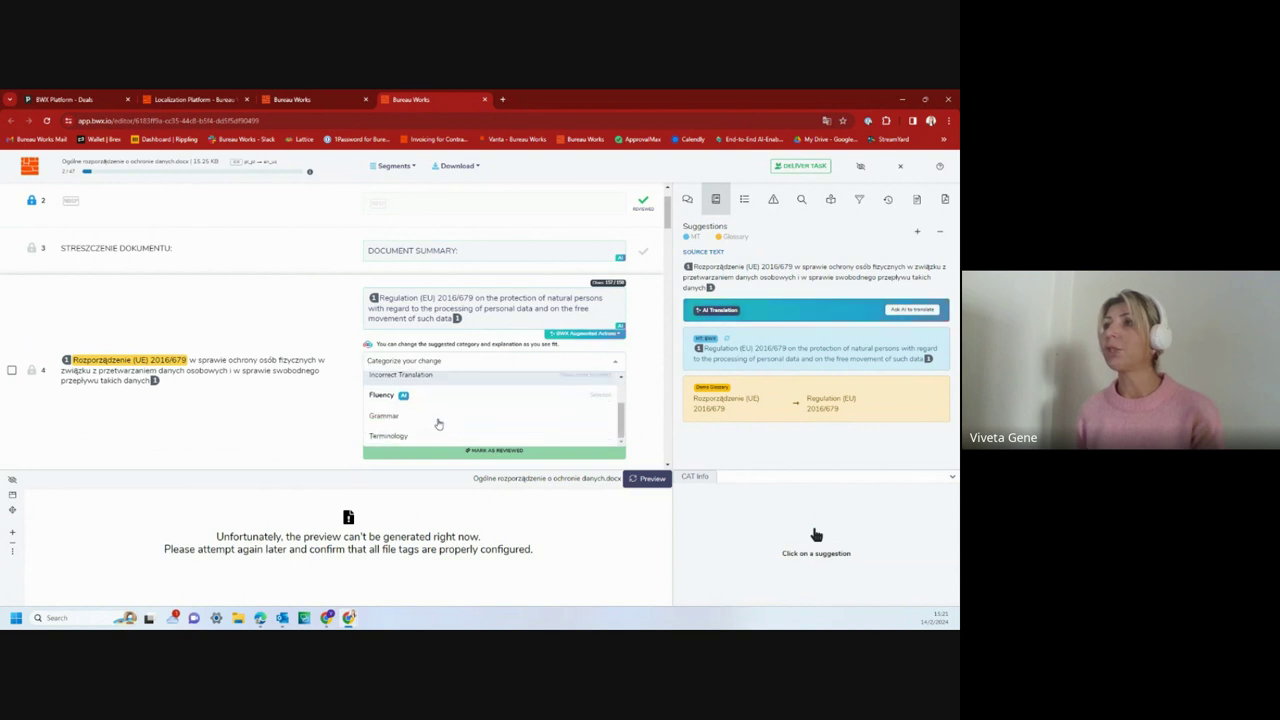
click(384, 416)
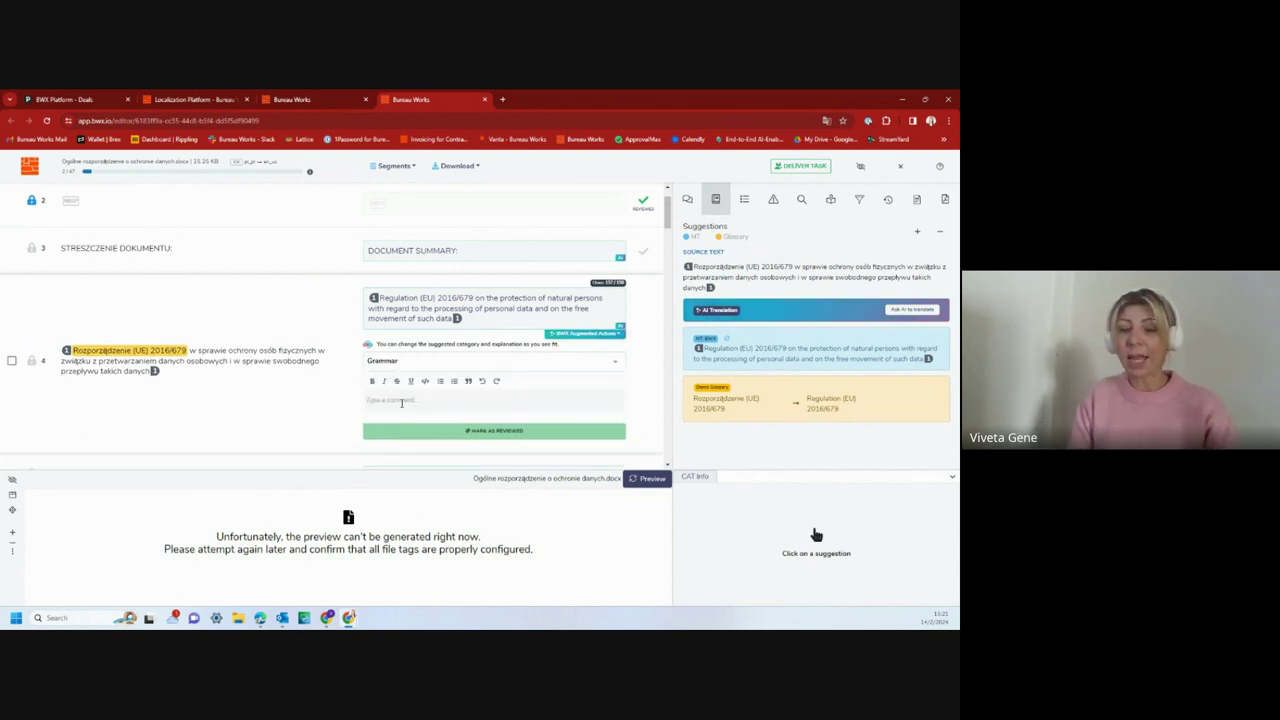
Enter the comment "It is not fee. It is free." for segment 4's Grammar change
click(401, 402)
text(It is not)
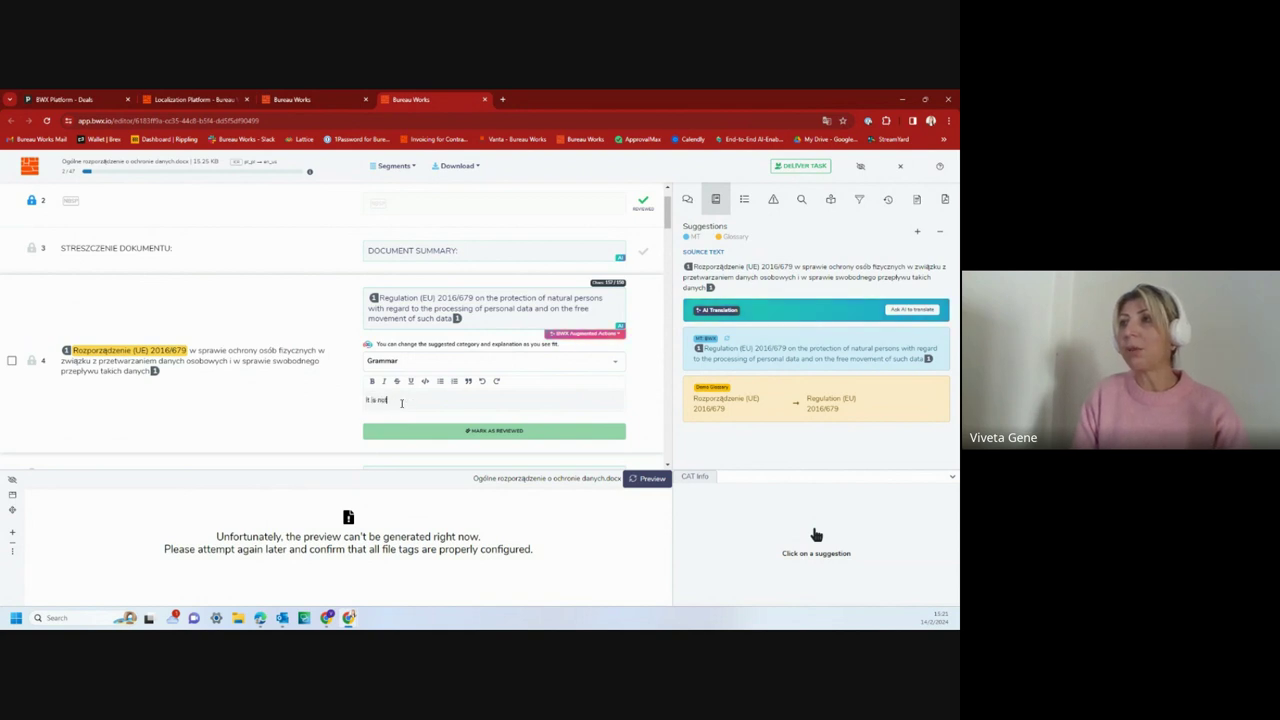
text( fea)
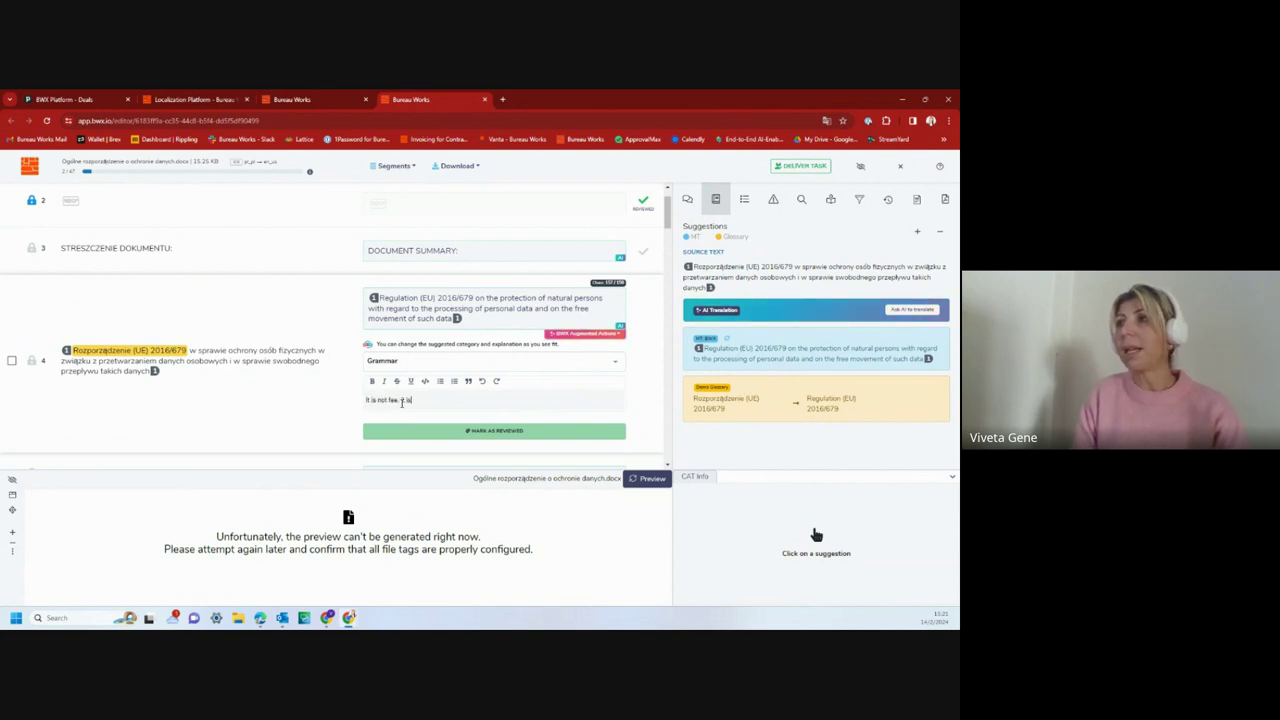
text(. It is free.)
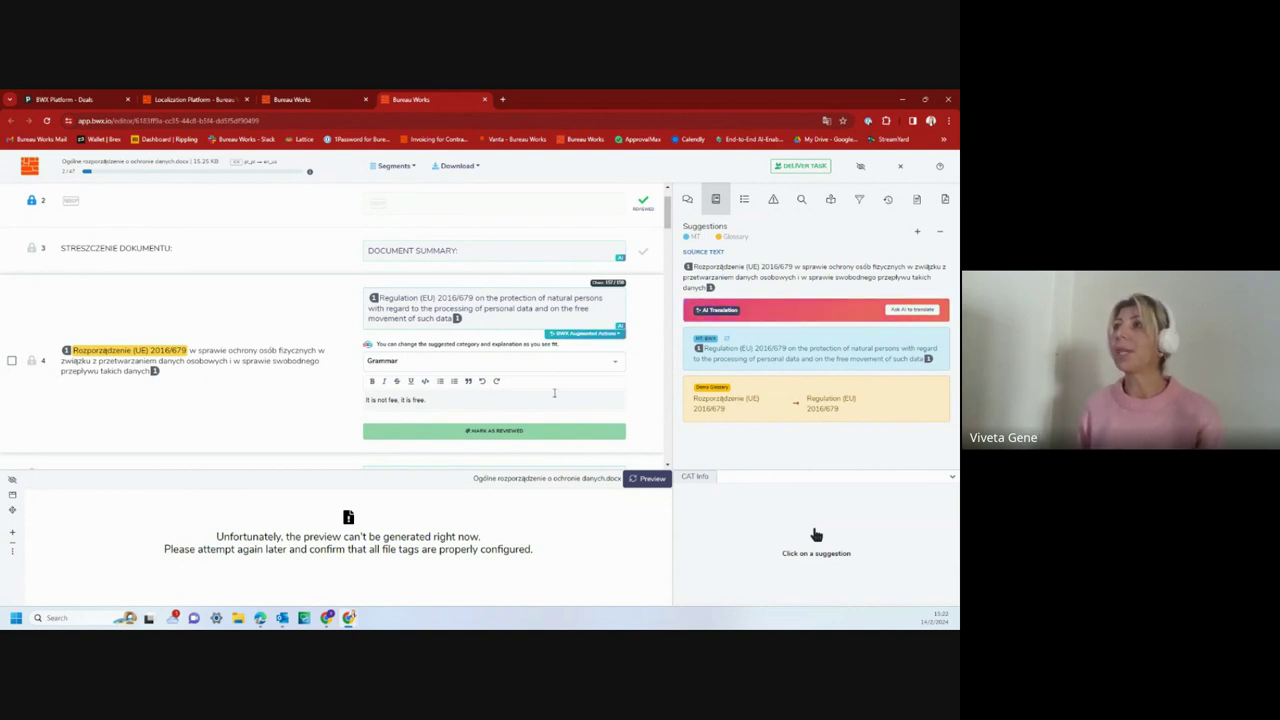
Request an alternative suggestion for segment 4's translation, read it and close it
click(619, 336)
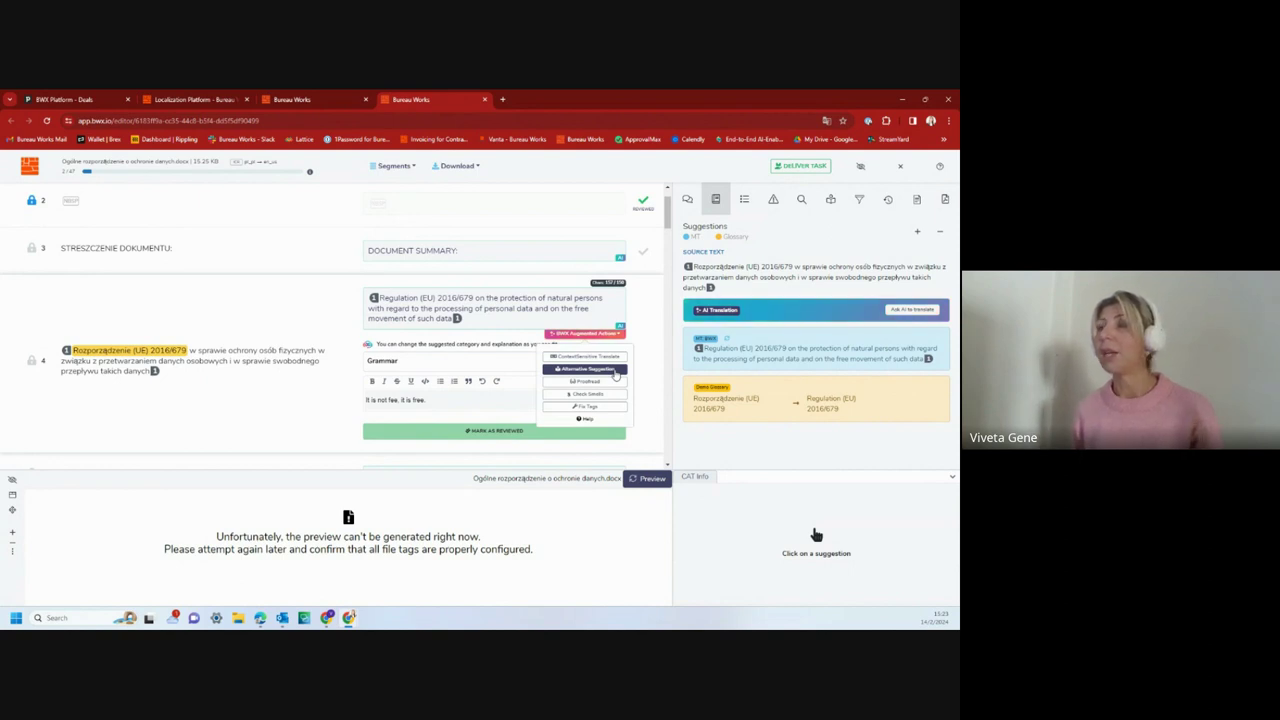
click(614, 370)
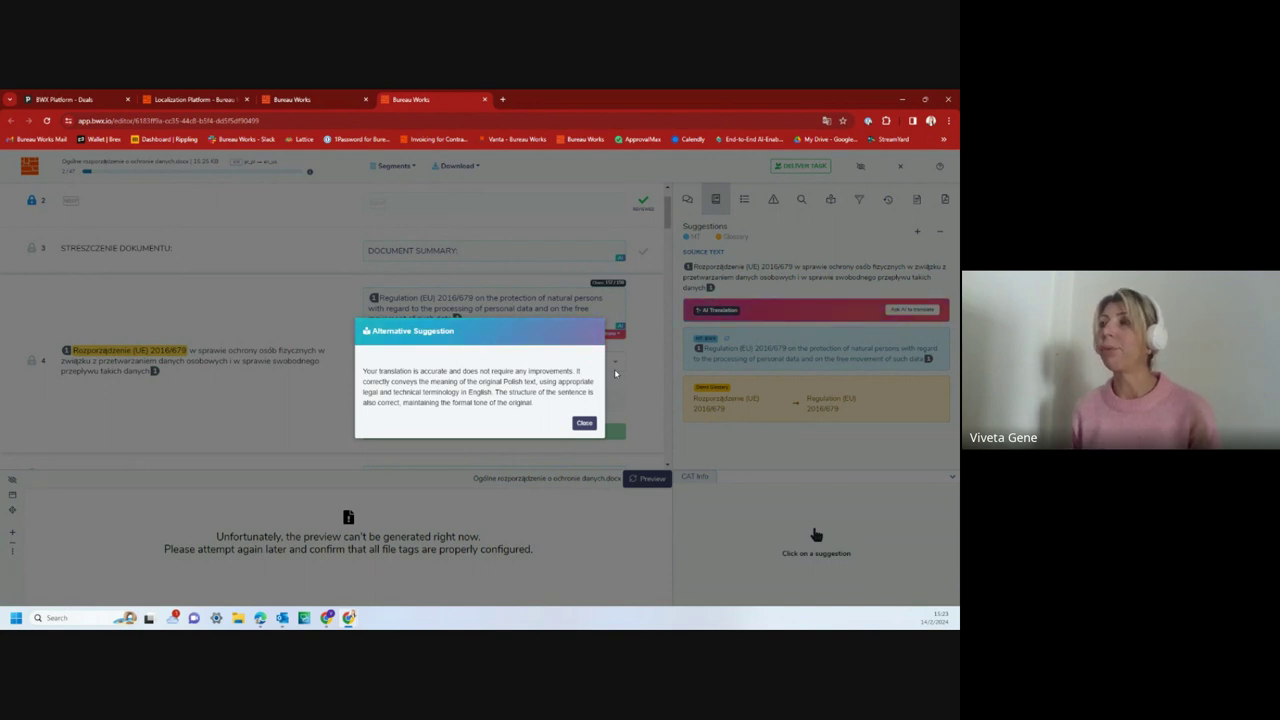
click(584, 423)
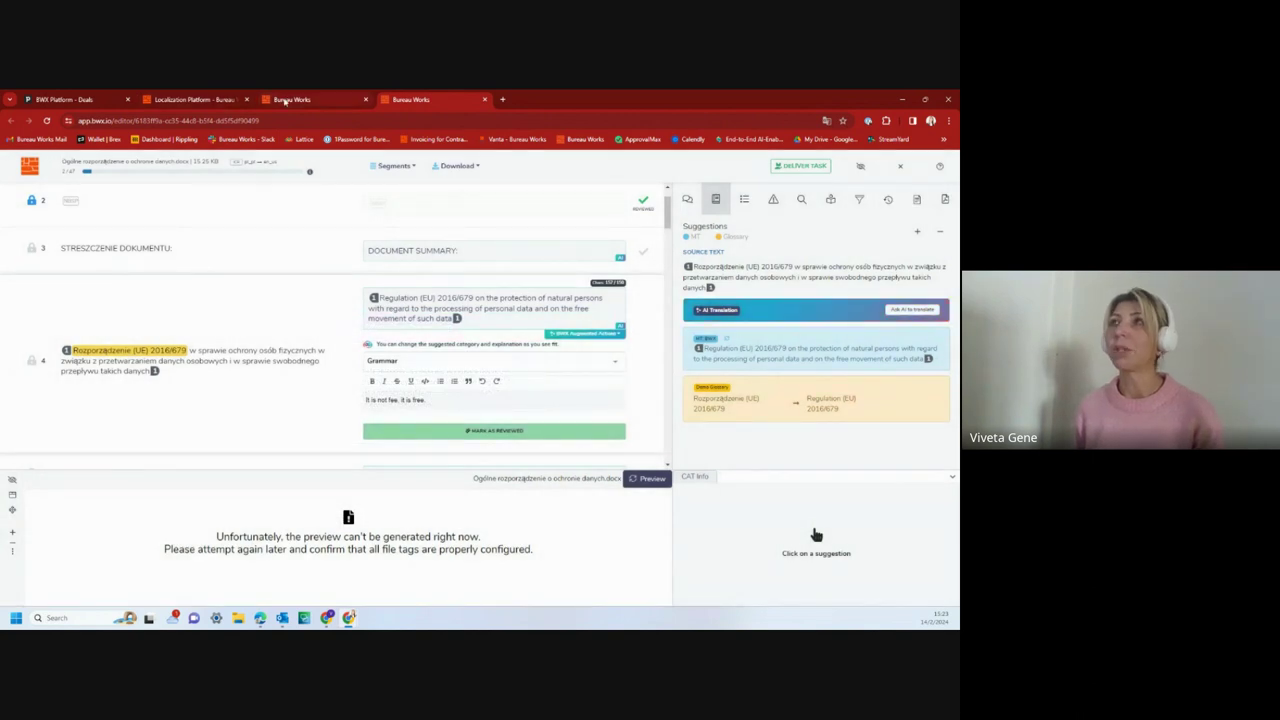
Return to the MD Online Test project, open its delivered Translation file in the editor and dismiss the read-only notice
click(285, 100)
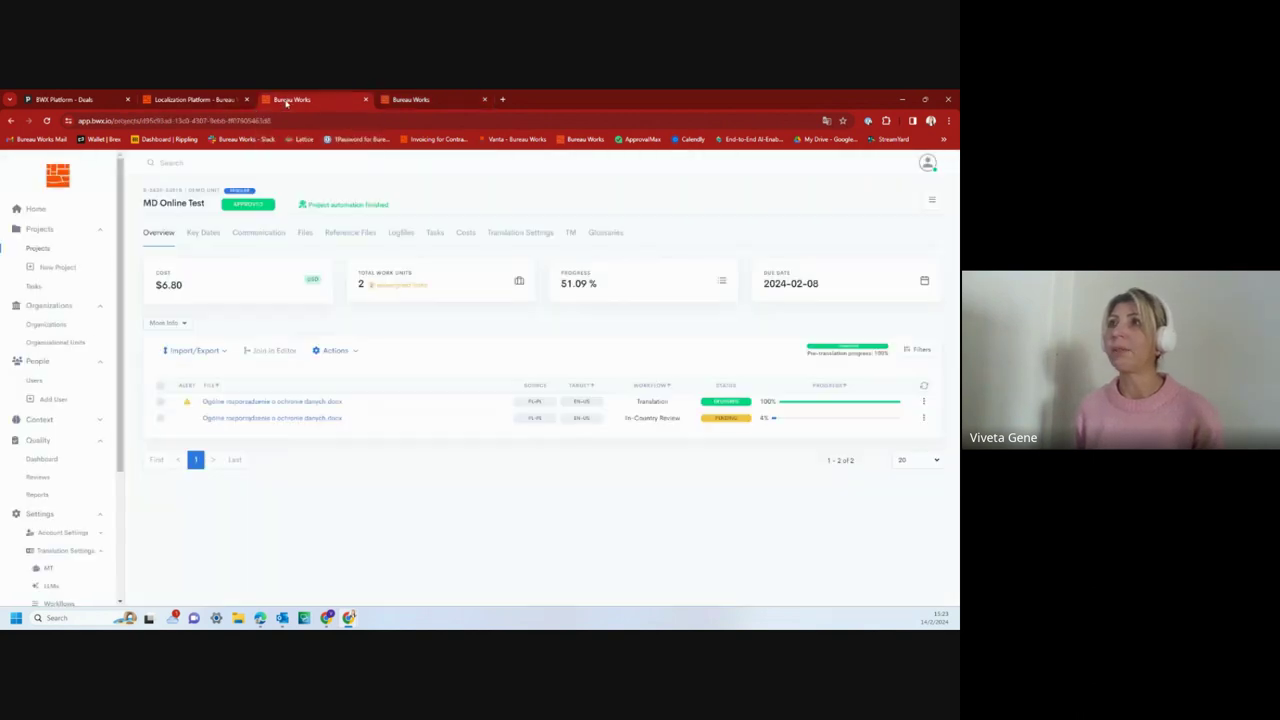
click(270, 402)
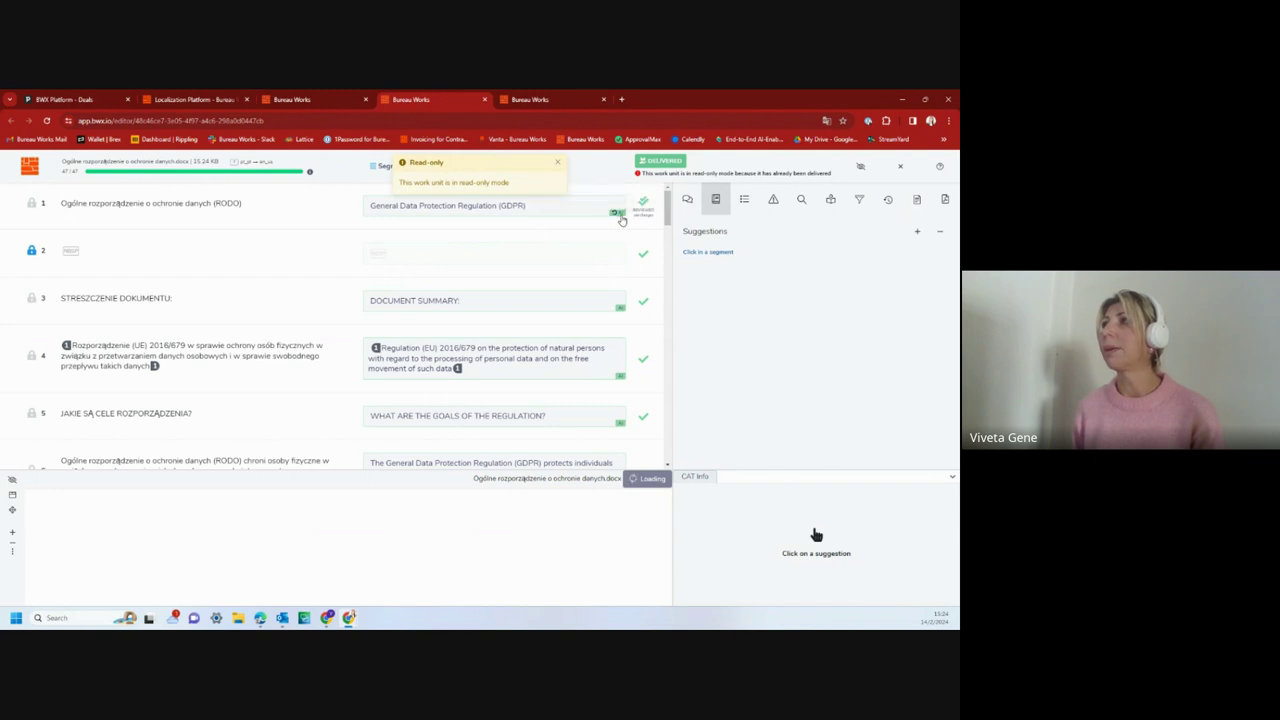
click(557, 162)
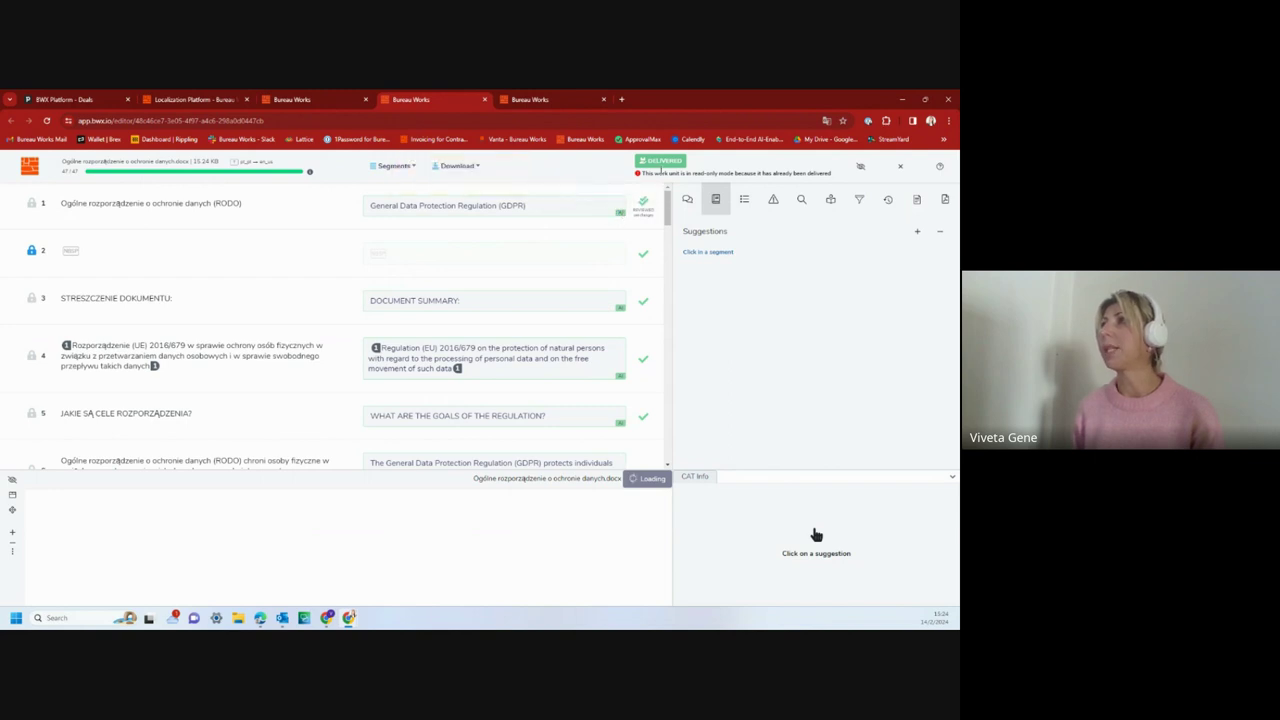
Select the Translation file in the MD Online Test project and revert the project to draft with the reason "Corrections"
click(278, 100)
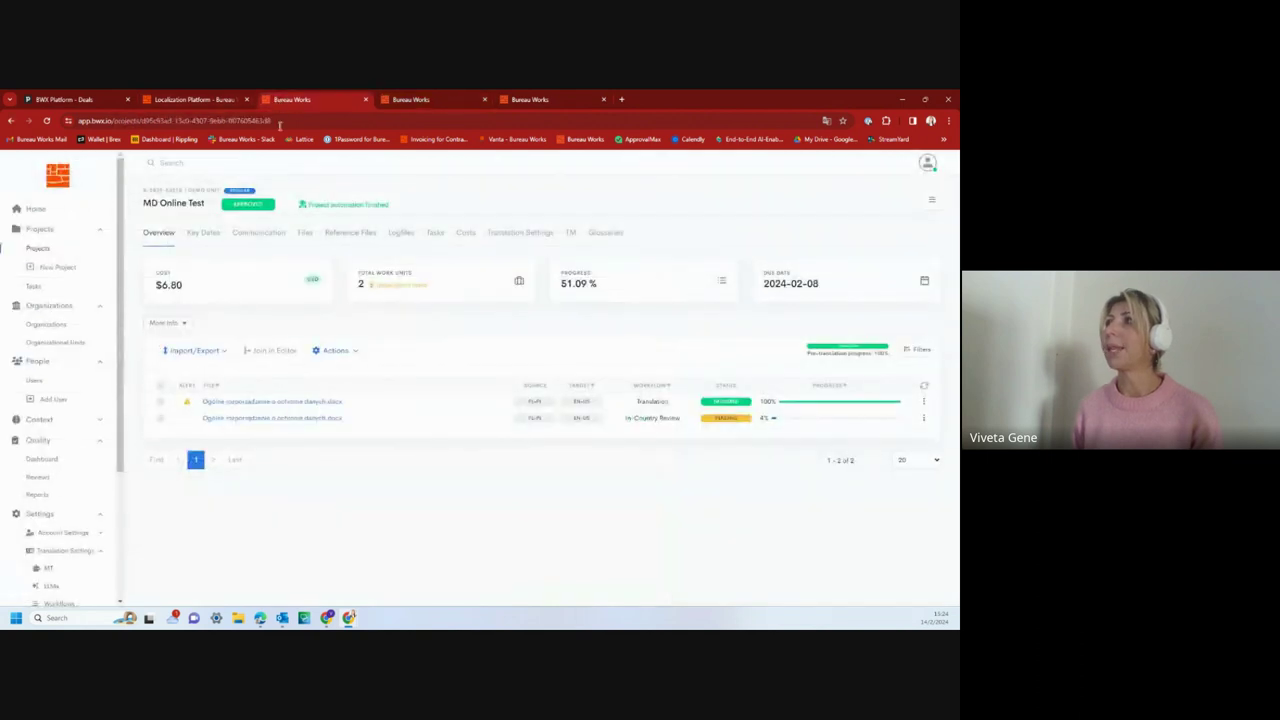
click(160, 402)
click(933, 201)
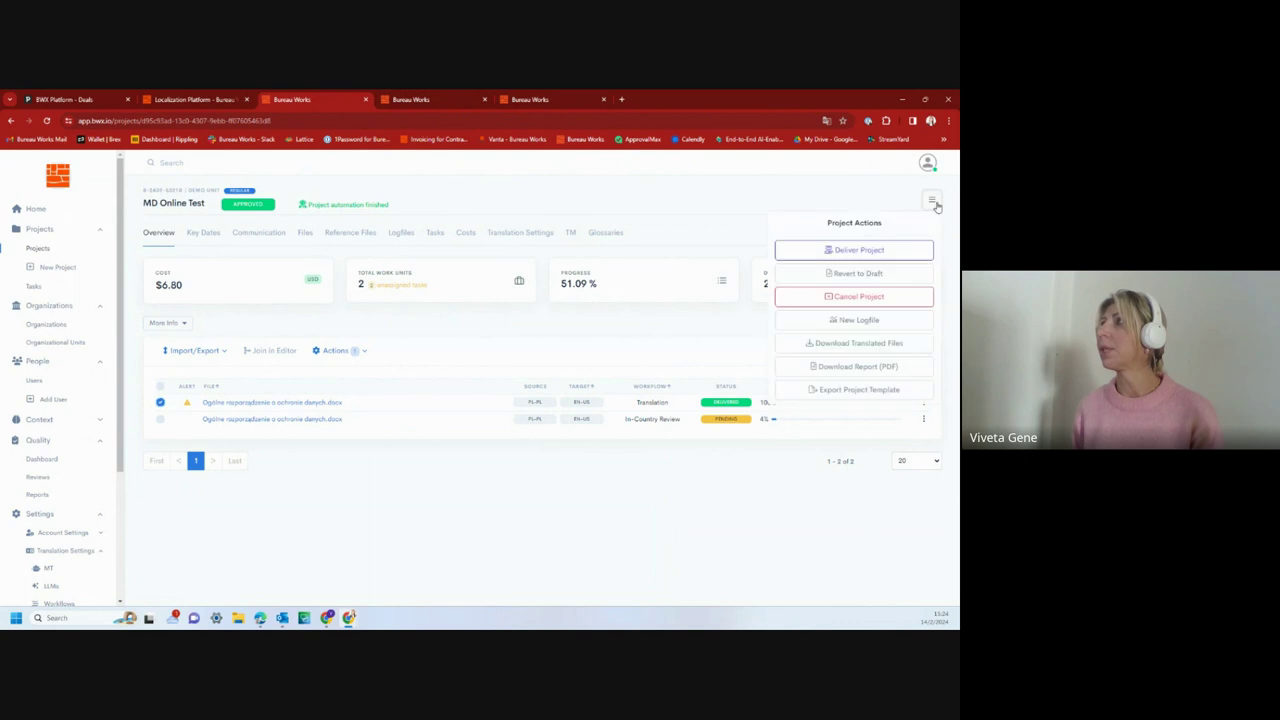
click(891, 280)
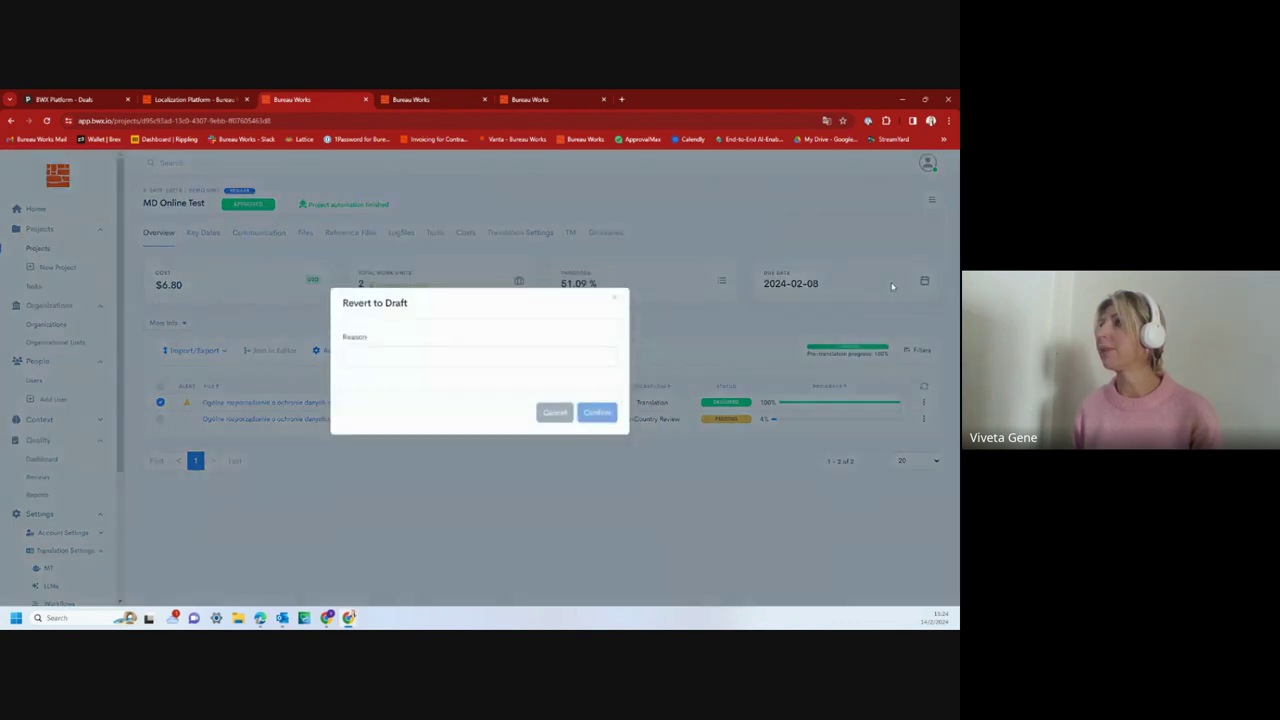
click(502, 375)
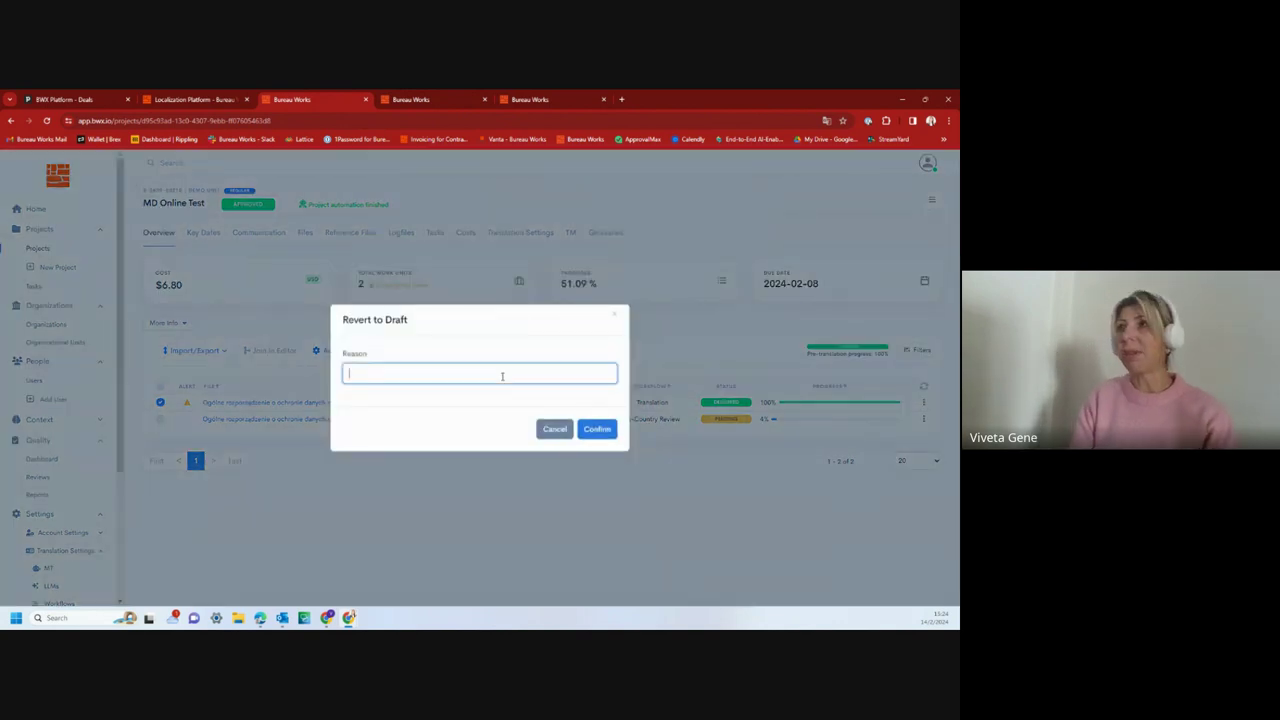
text(Corrections)
click(600, 430)
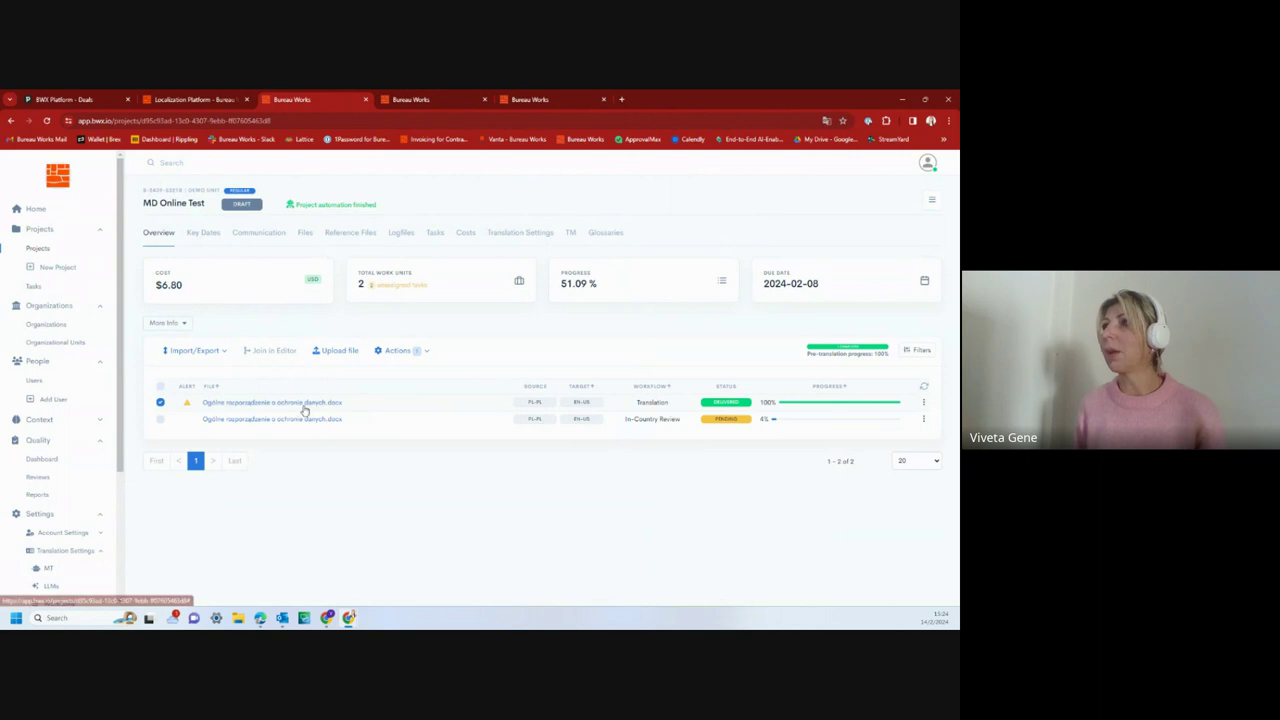
Reopen the Translation file from the draft project, check segment 3 for editing and return to the project overview
click(305, 401)
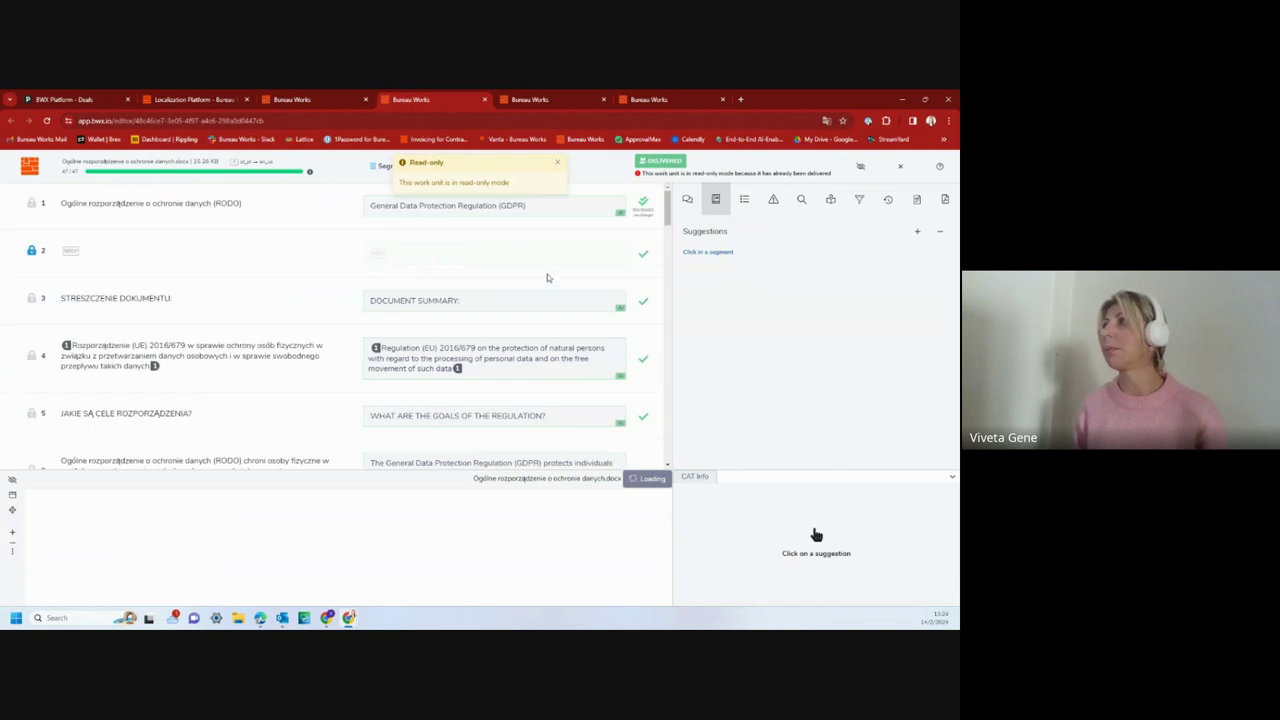
click(532, 308)
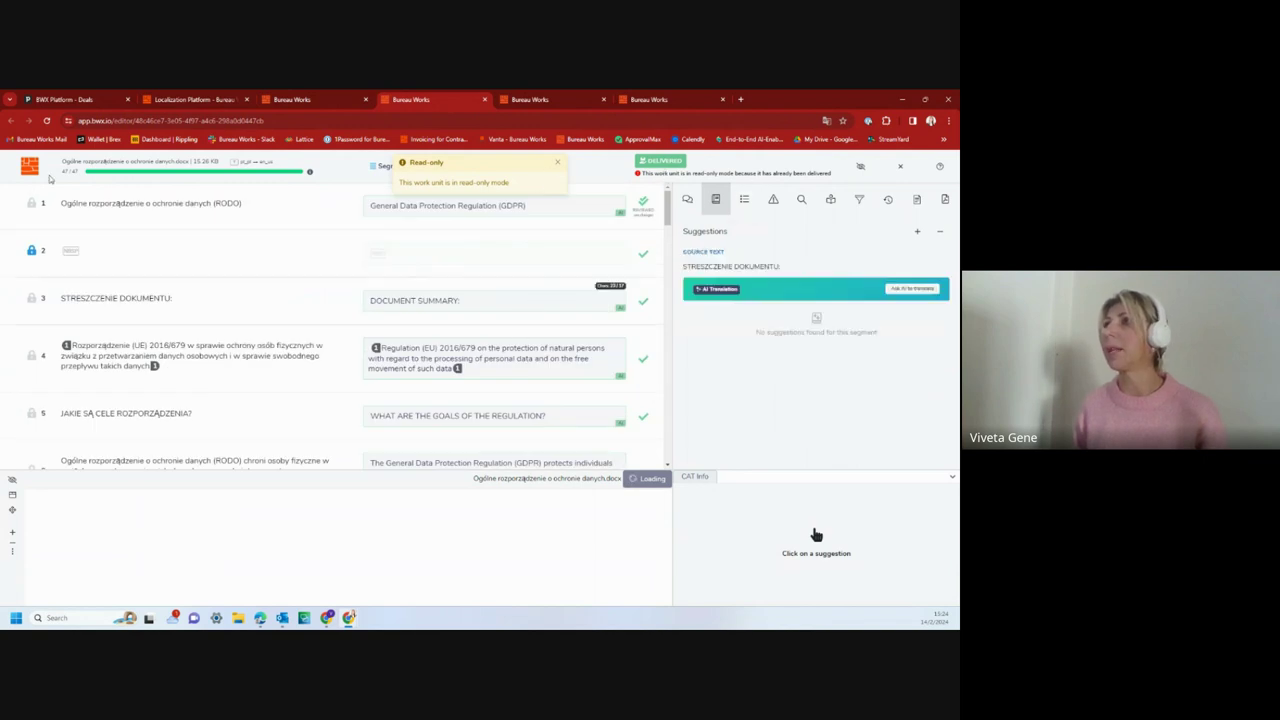
click(308, 99)
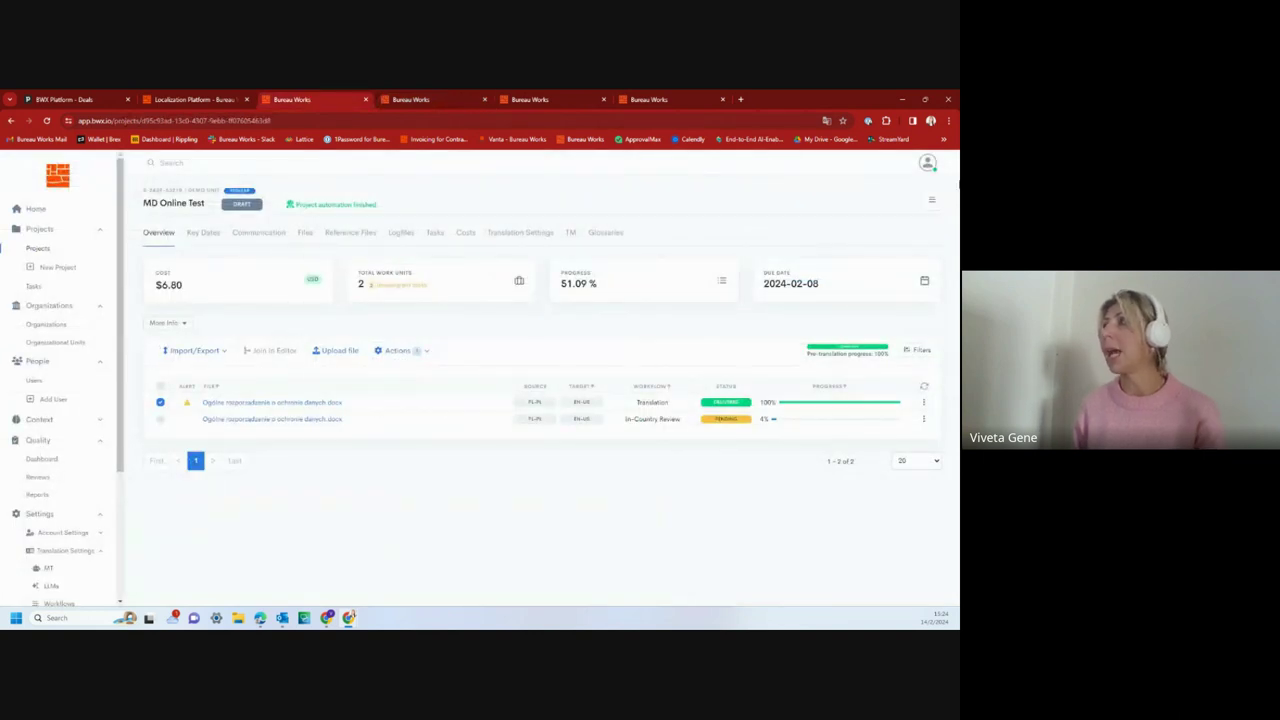
Open the In-Country Review file in the editor and review an alternative suggestion for segment 5's translation
click(300, 421)
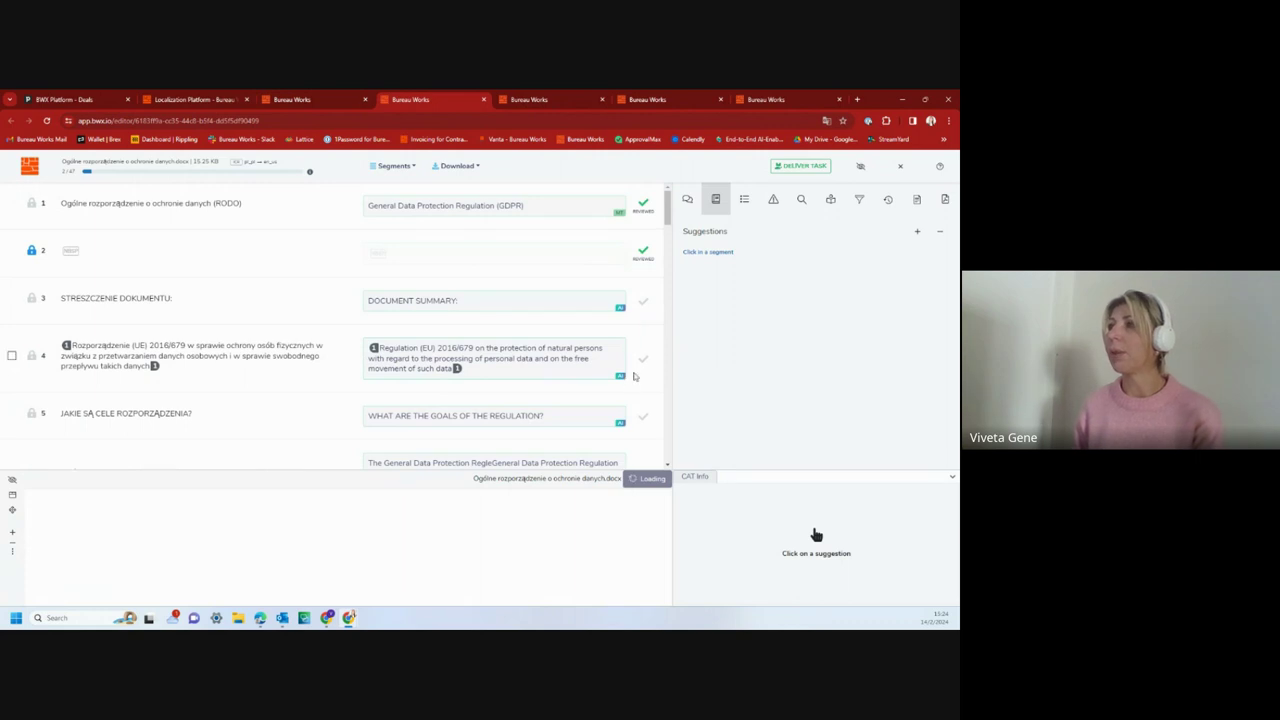
click(592, 371)
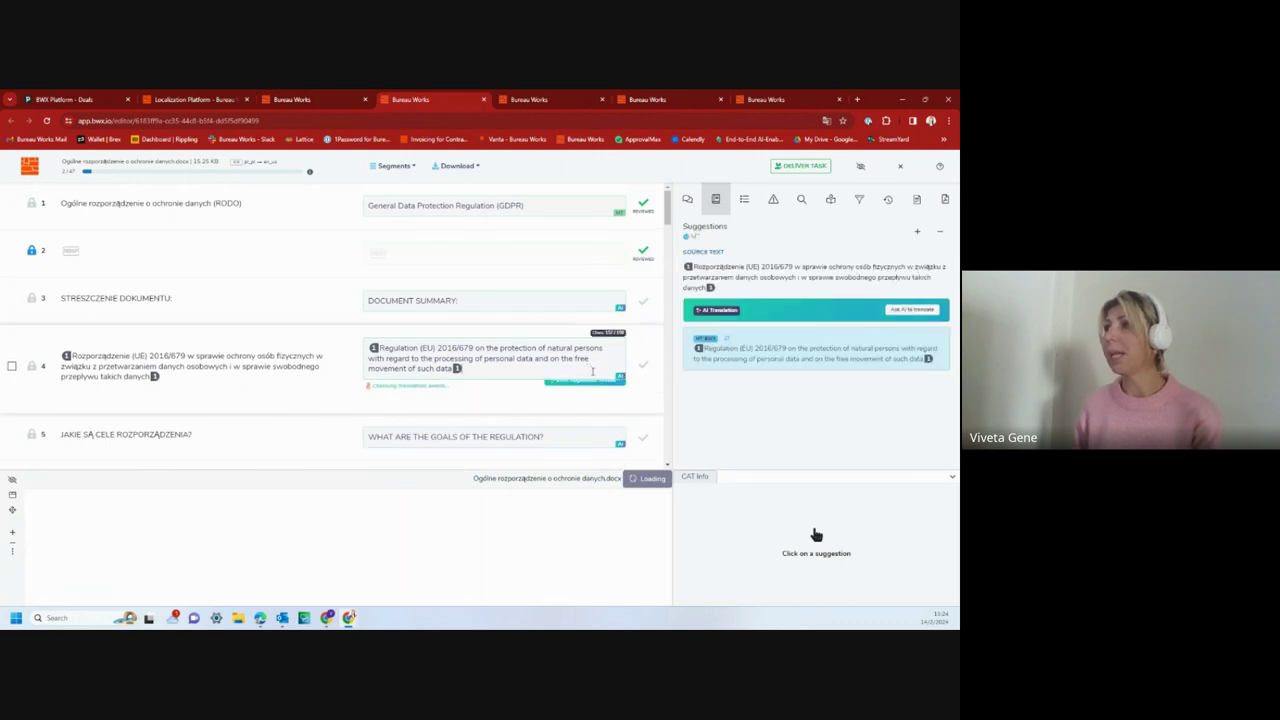
scroll(592, 371, down, 2)
click(582, 351)
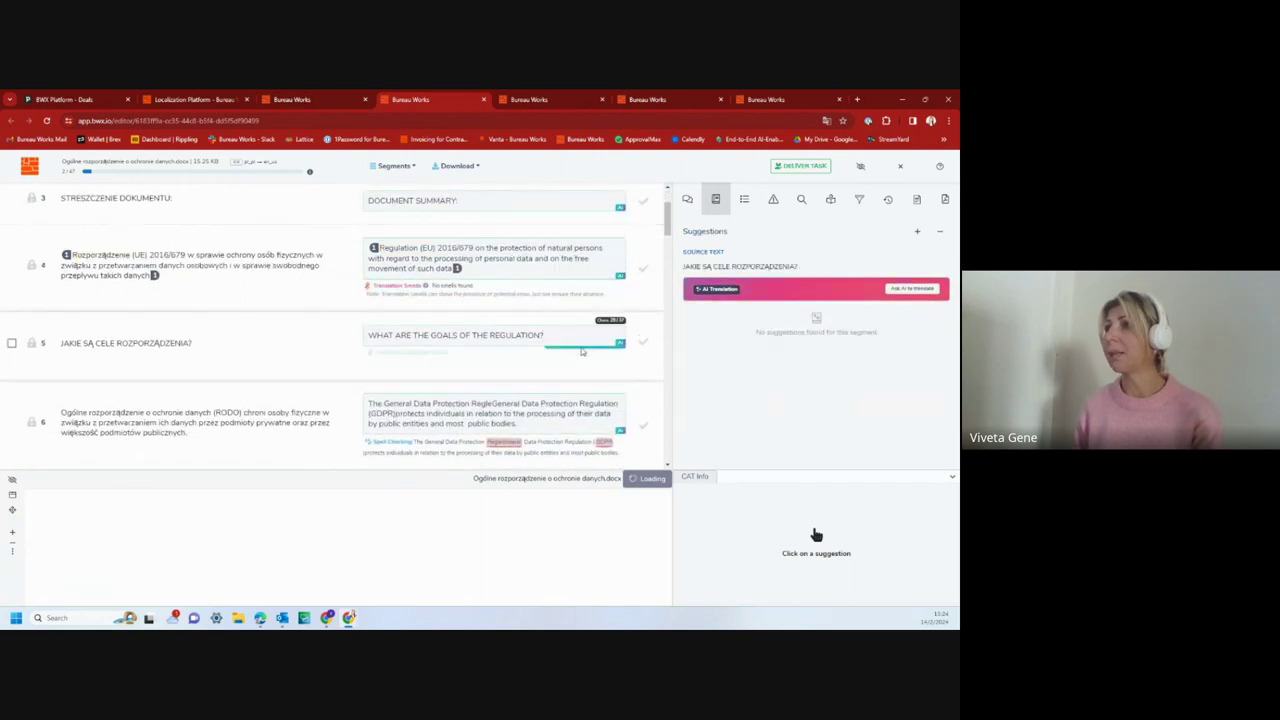
click(611, 357)
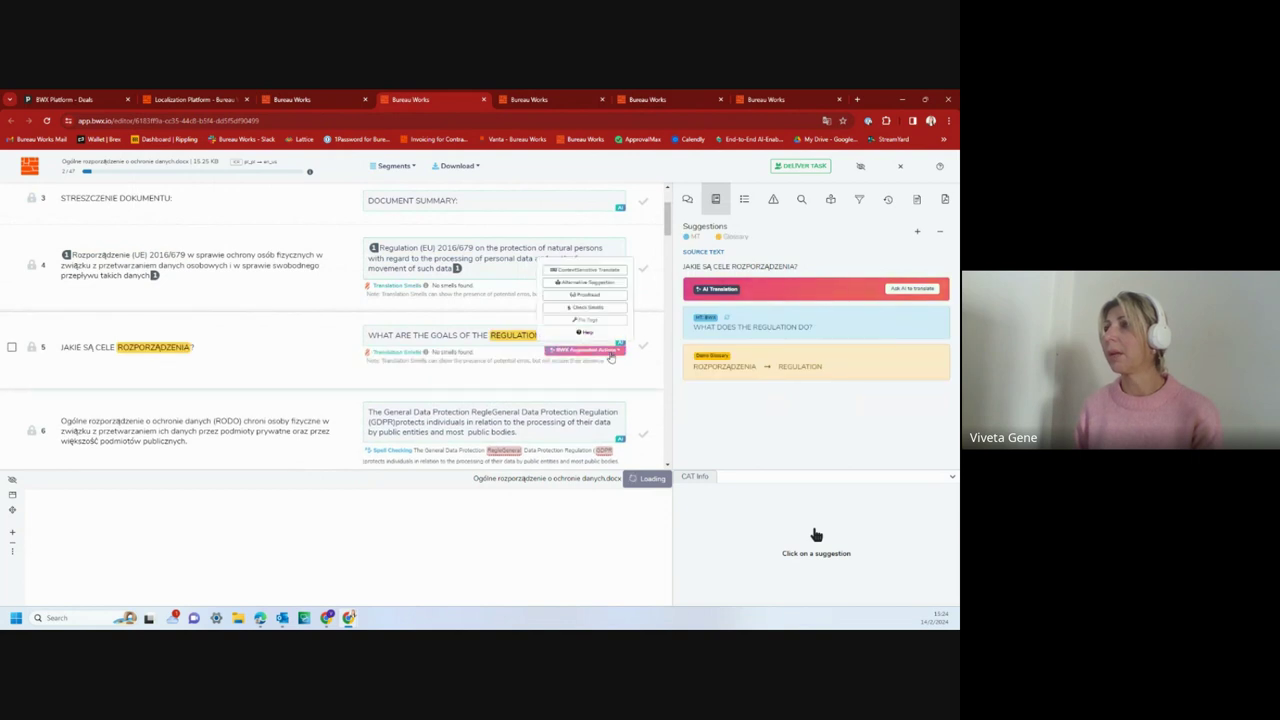
click(588, 282)
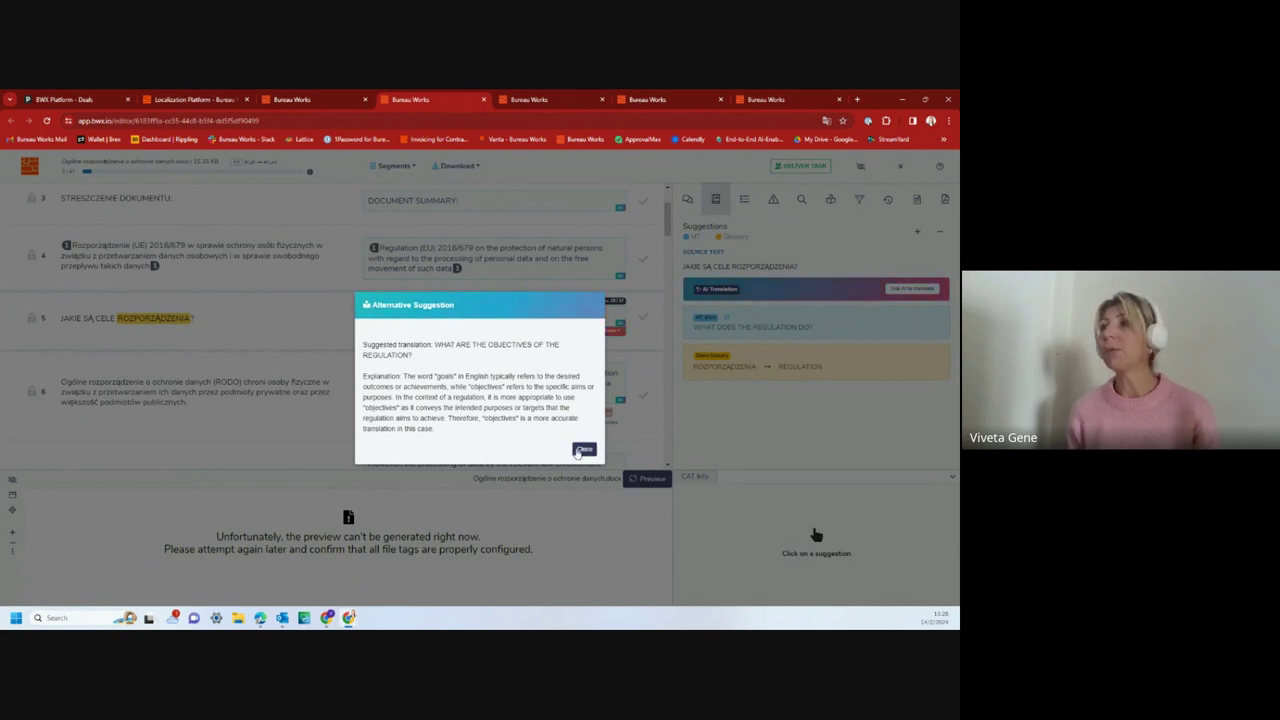
click(583, 450)
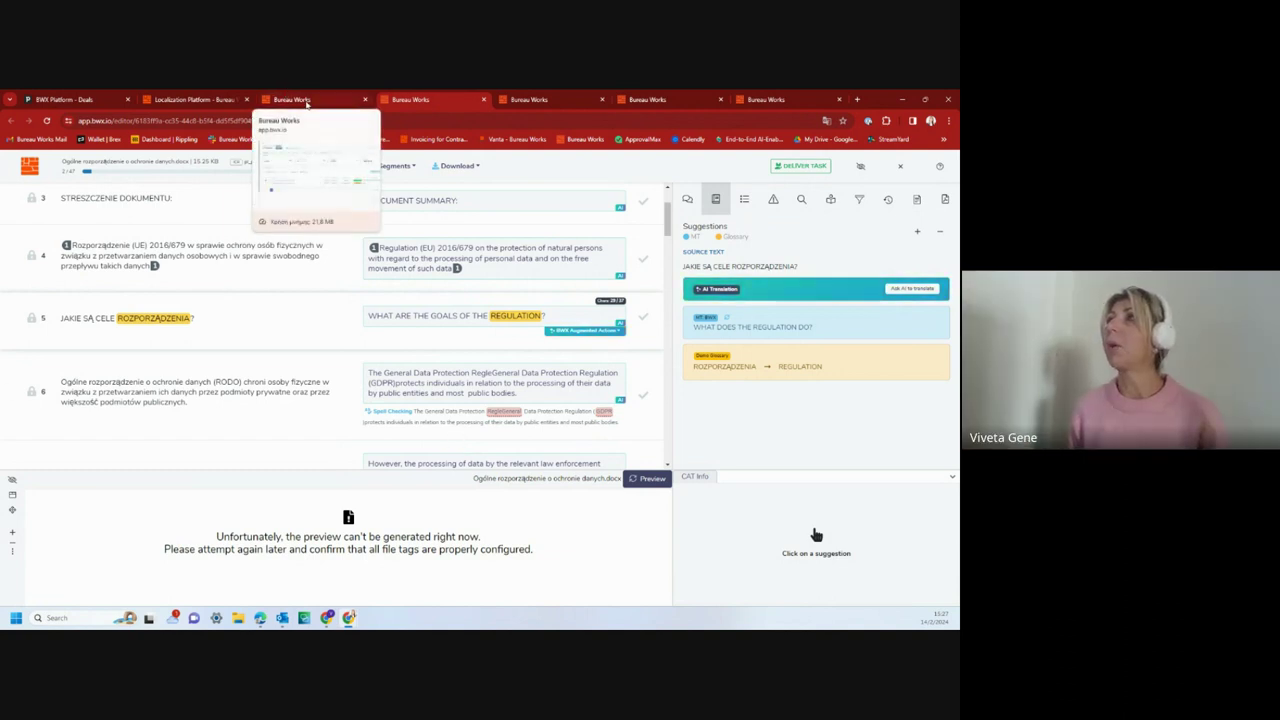
Switch to the Bureau Works website, view its free sign-up page and examine the yearly pricing plans
click(766, 99)
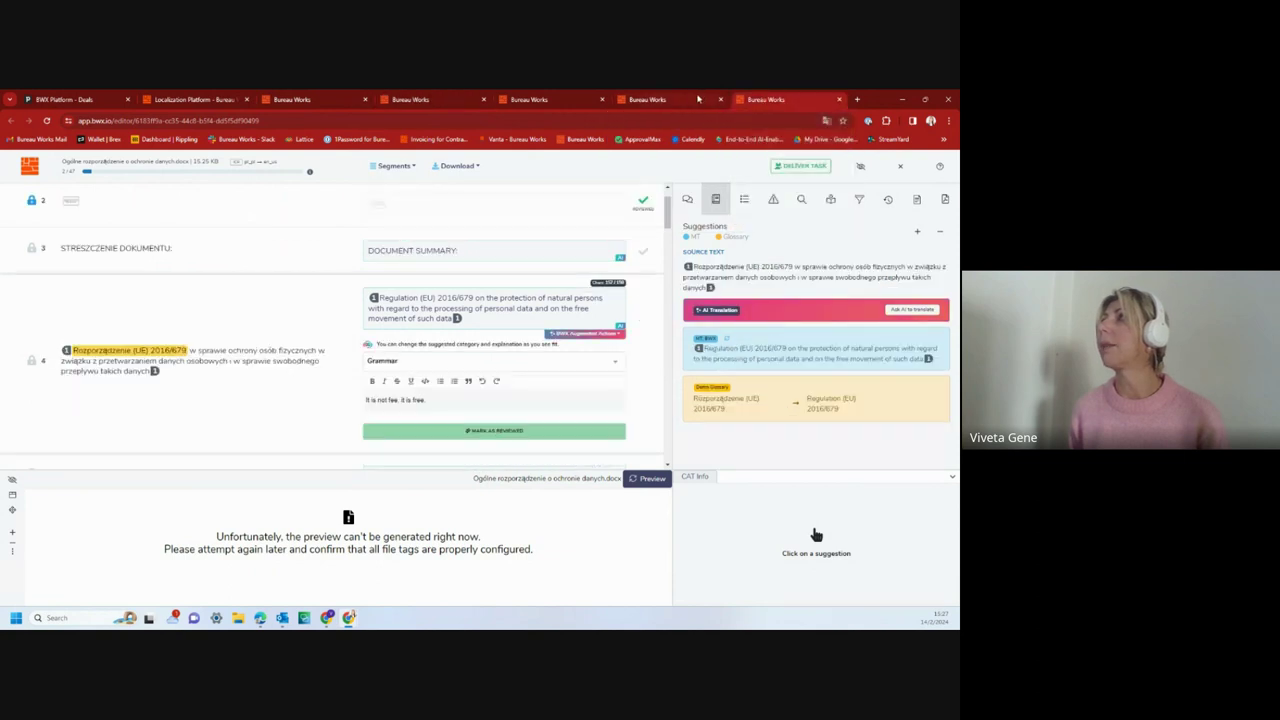
click(698, 99)
click(290, 99)
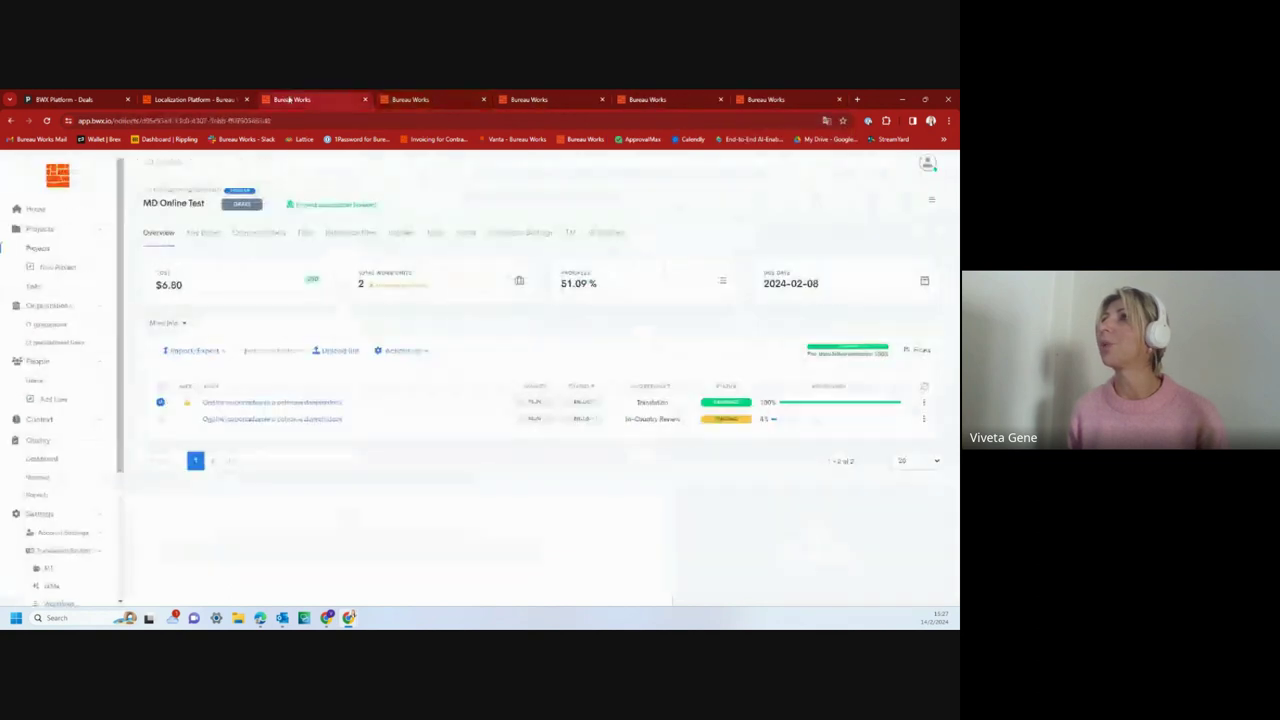
click(220, 100)
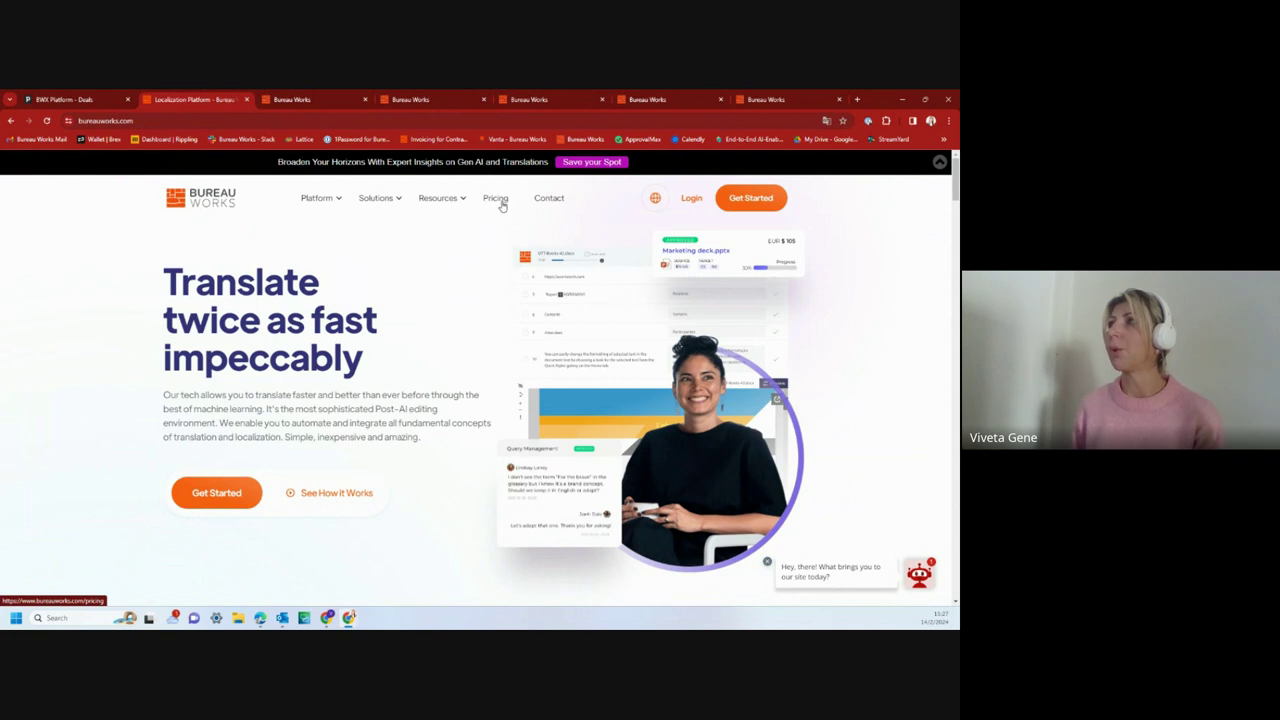
click(736, 203)
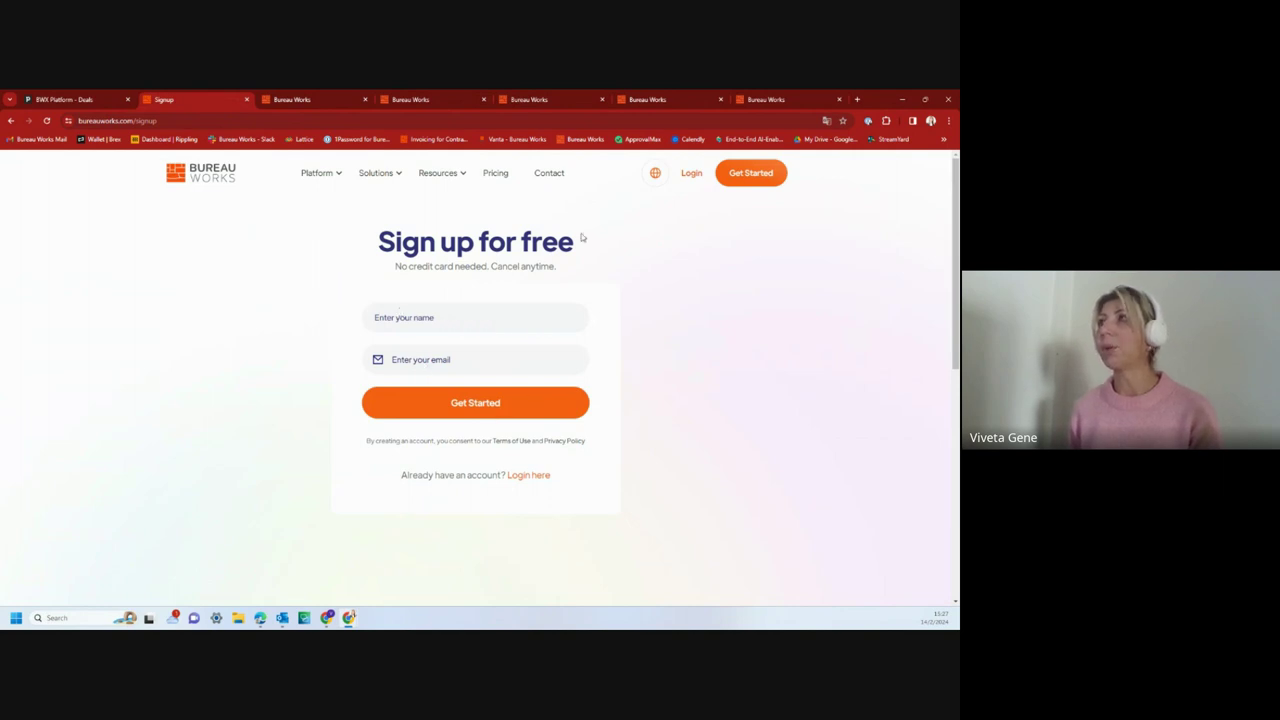
click(495, 174)
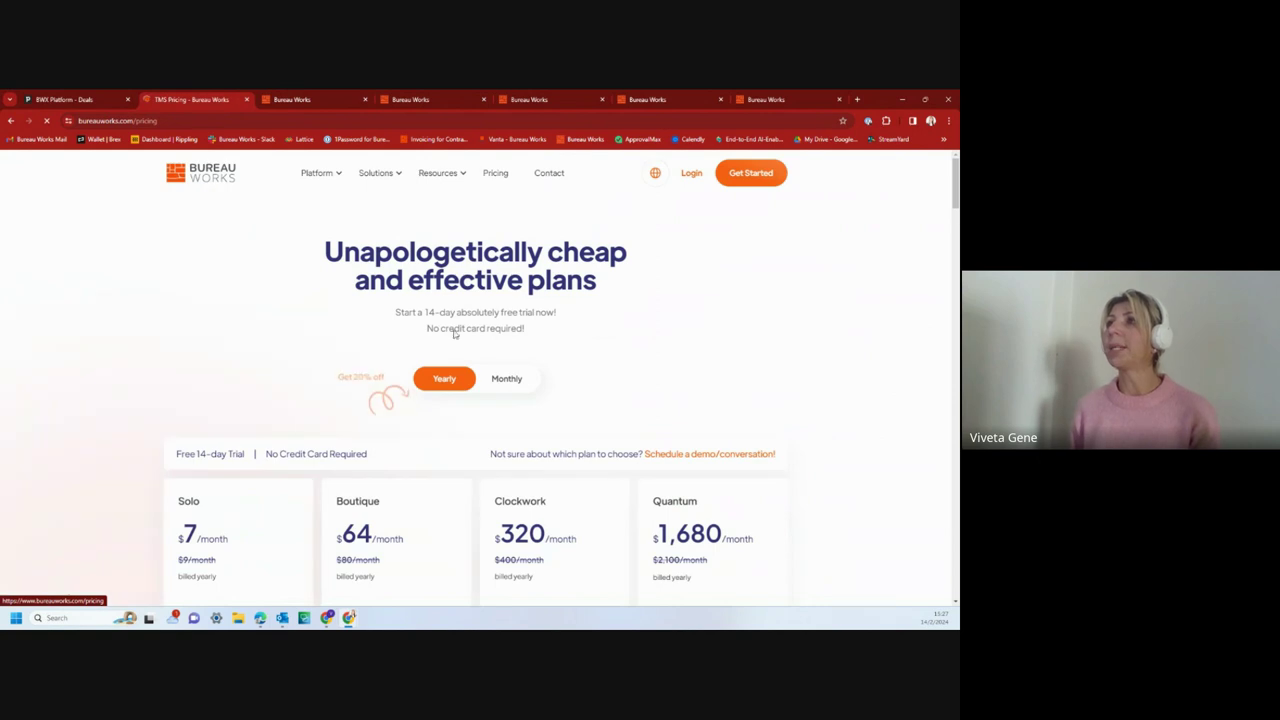
scroll(440, 290, down, 1)
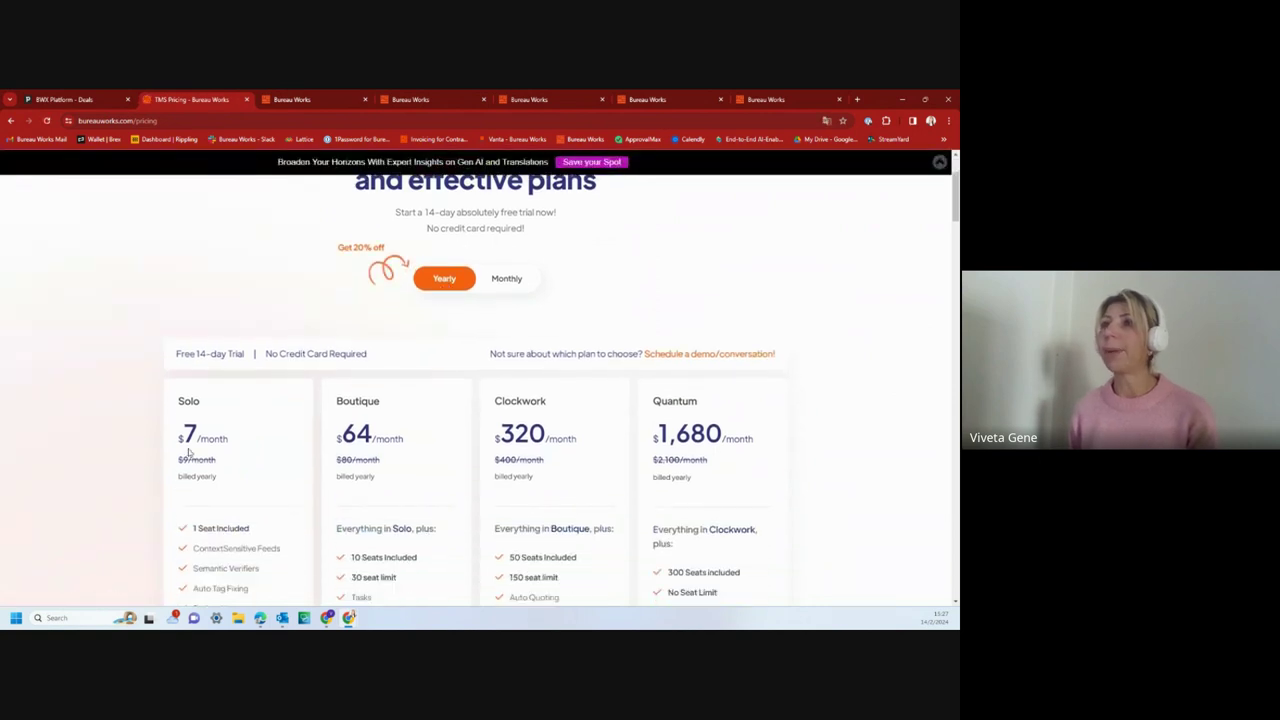
Examine the yearly pricing plans and the feature comparison table, from included seats and processed words to API and webhook availability
scroll(184, 314, down, 1)
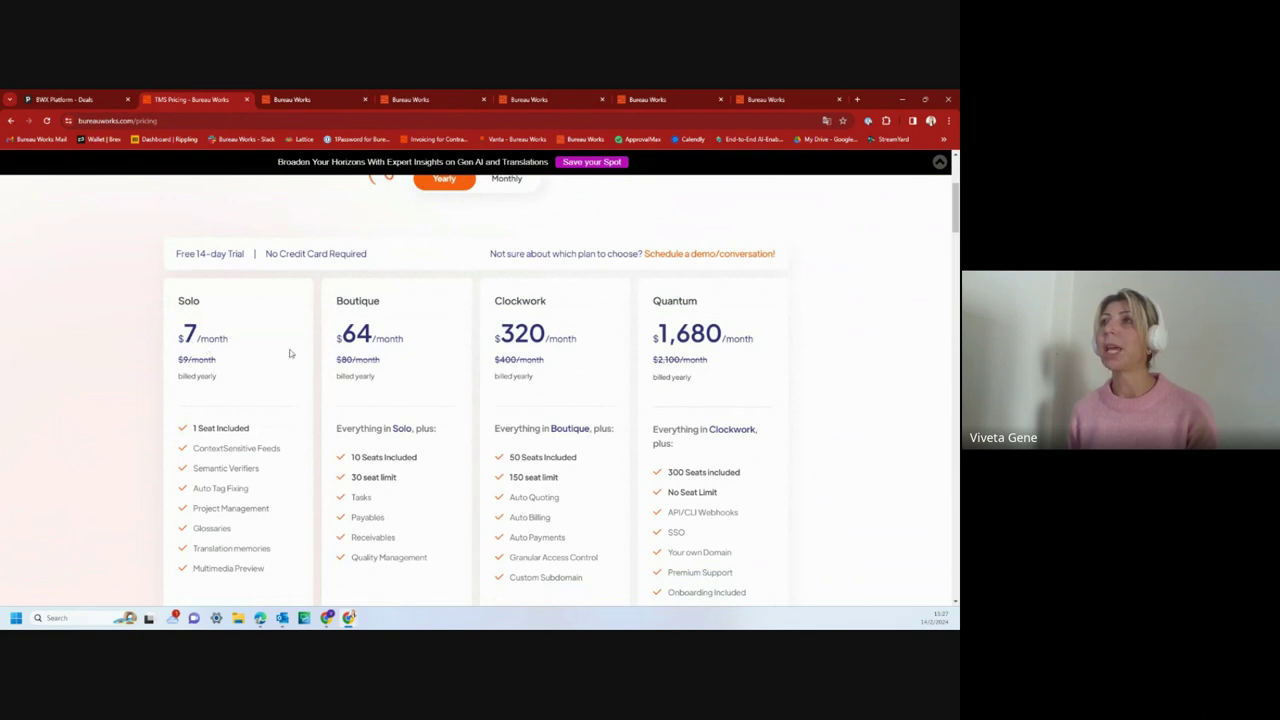
scroll(425, 322, down, 1)
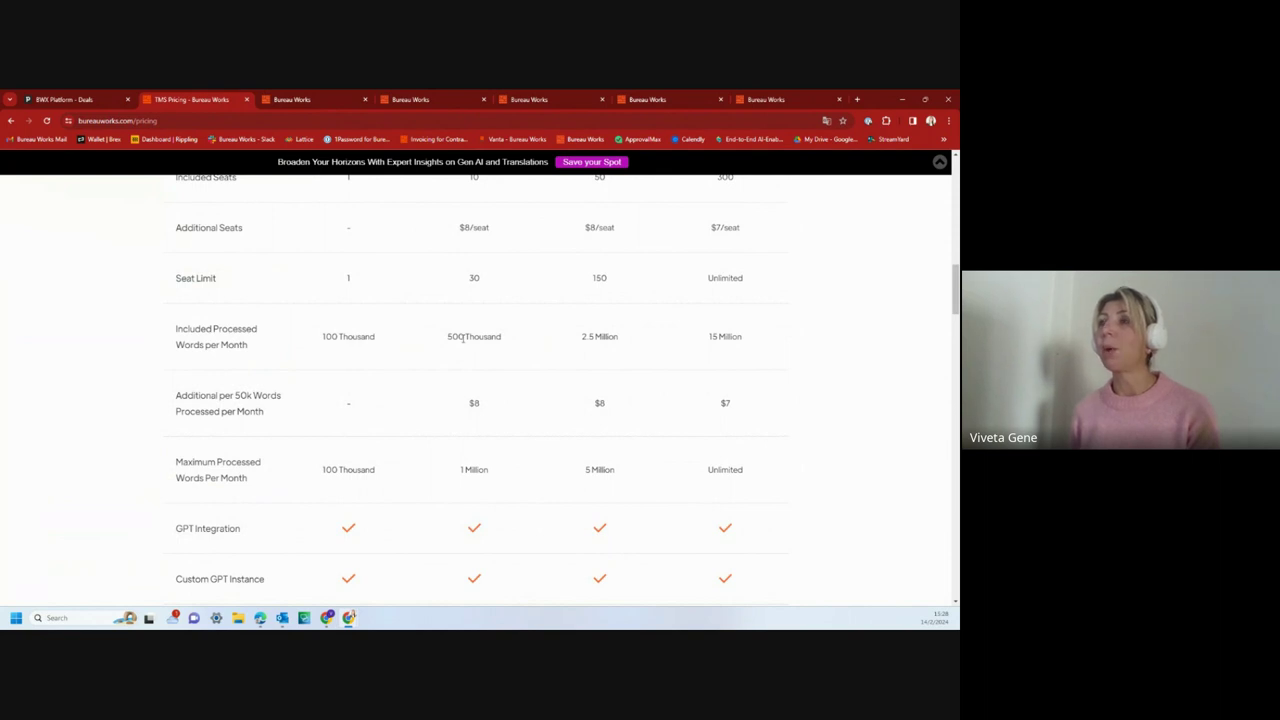
scroll(494, 484, down, 2)
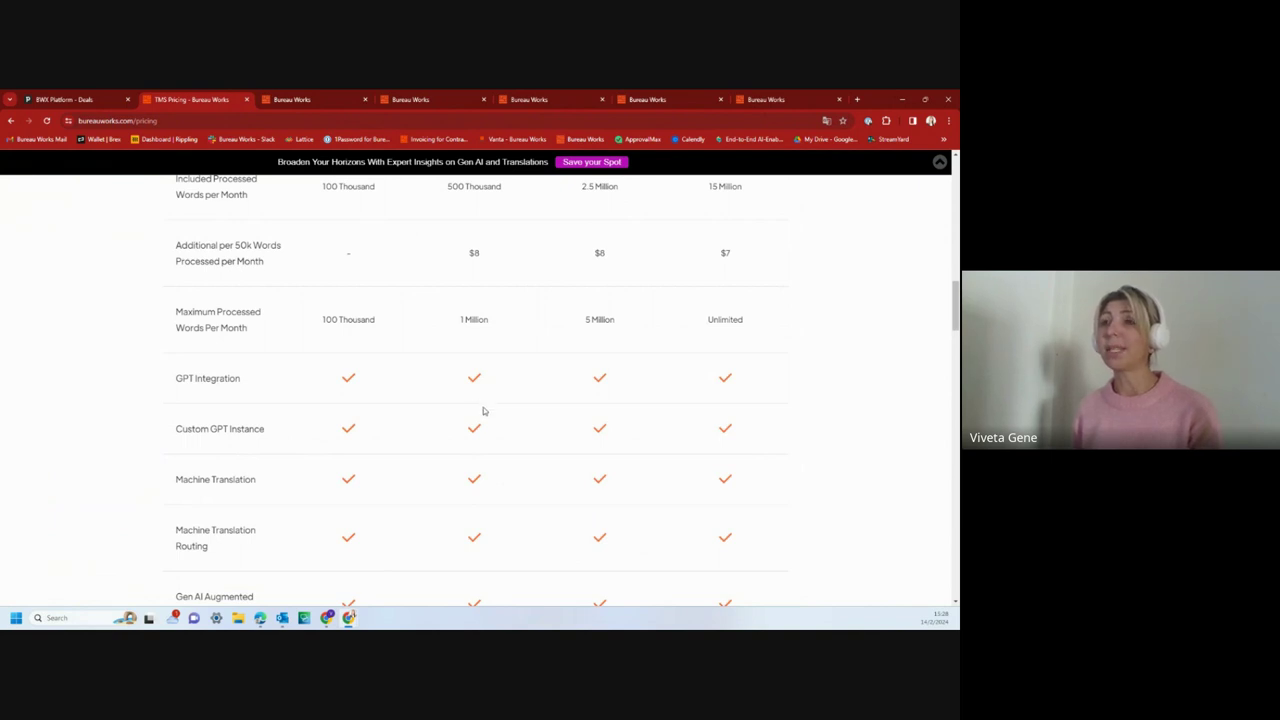
scroll(480, 408, down, 1)
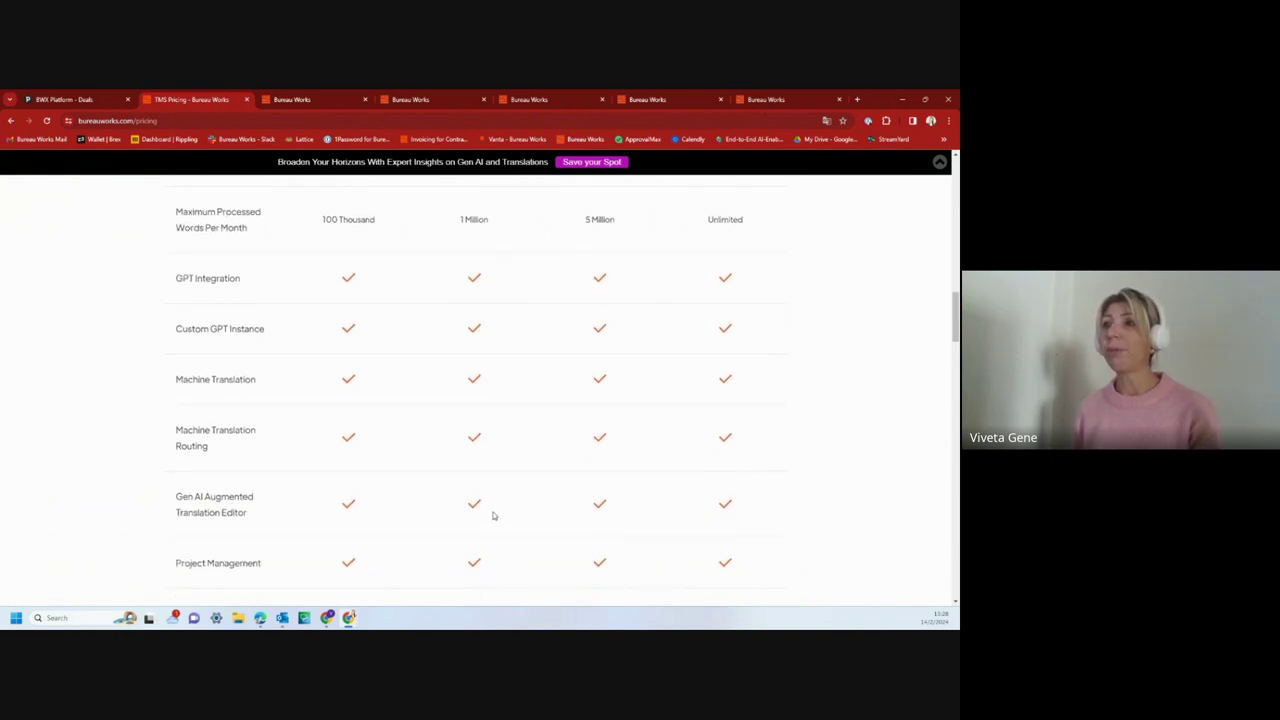
scroll(491, 514, down, 1)
scroll(494, 513, down, 2)
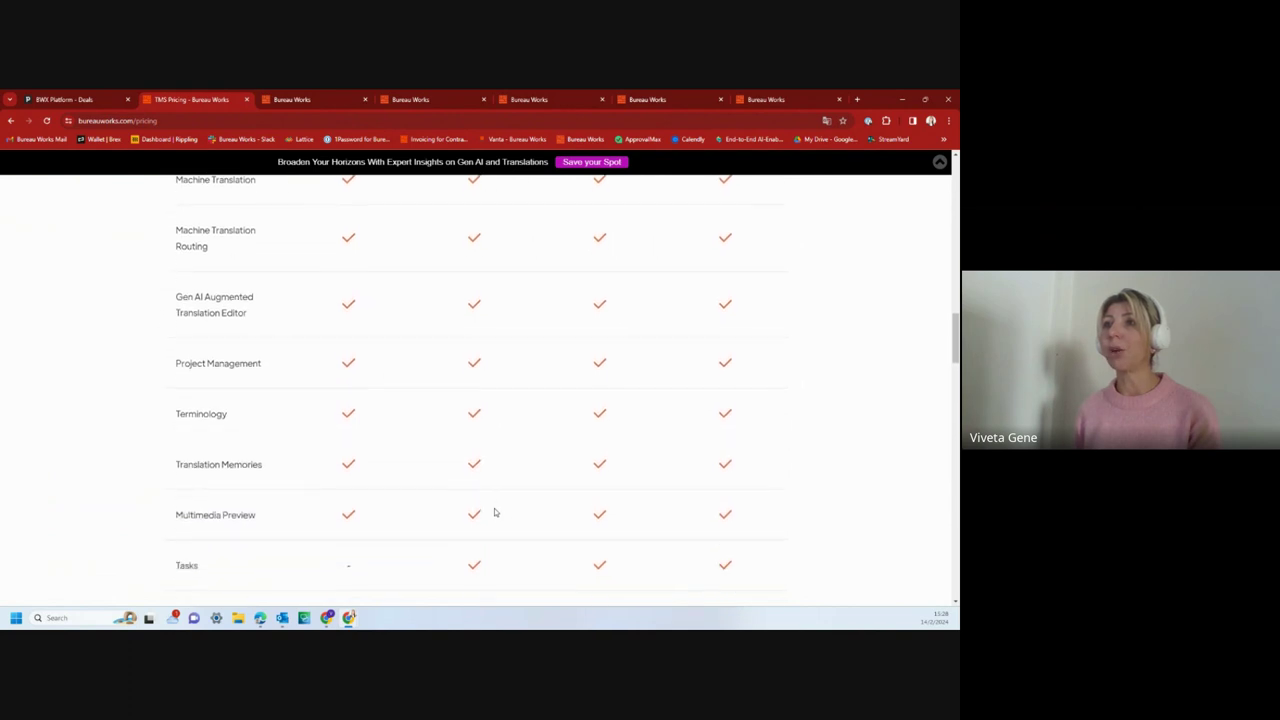
scroll(494, 508, down, 2)
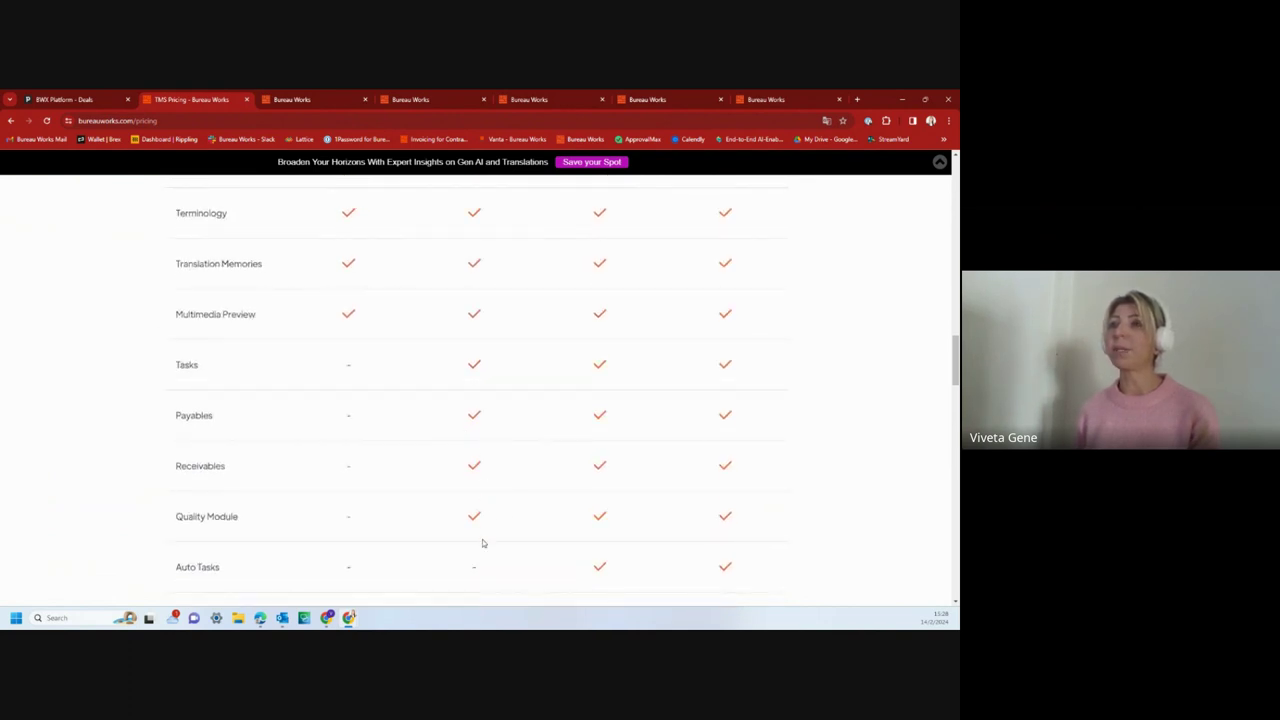
scroll(482, 540, down, 2)
scroll(482, 541, down, 2)
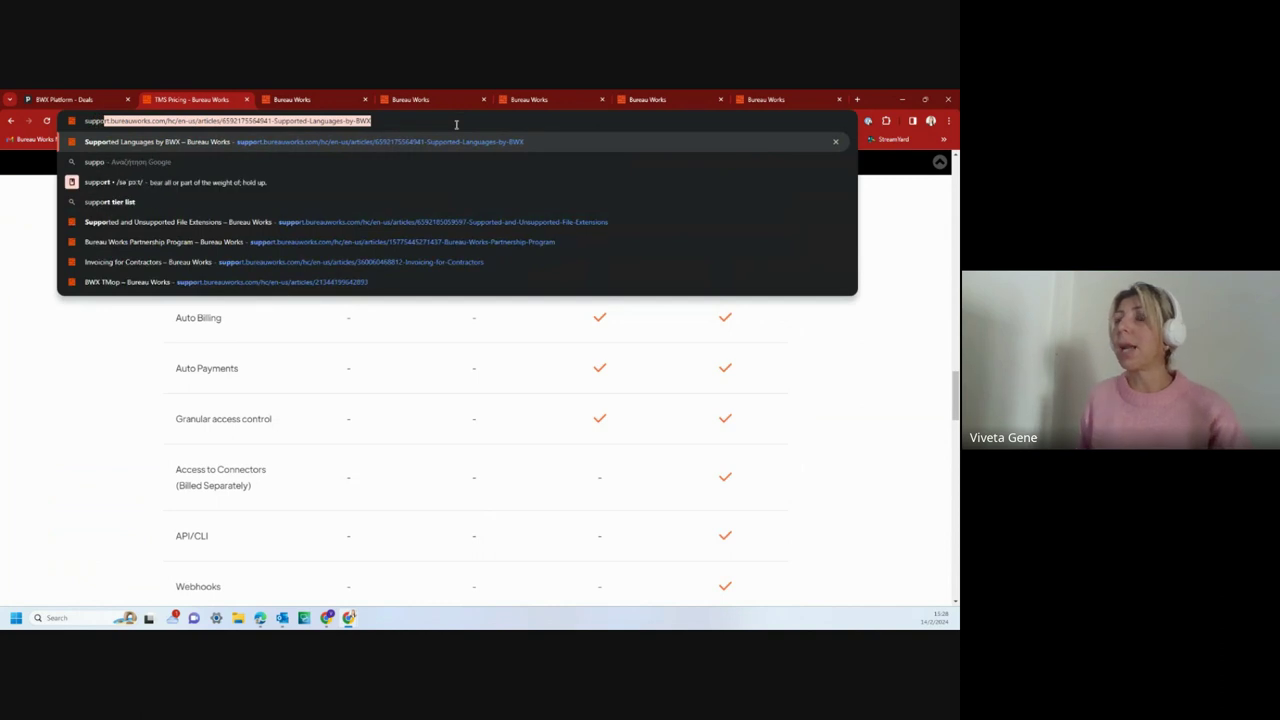
Open the Help Center article Supported Languages by BWX and review the related Supported and Unsupported File Extensions article
key(Return)
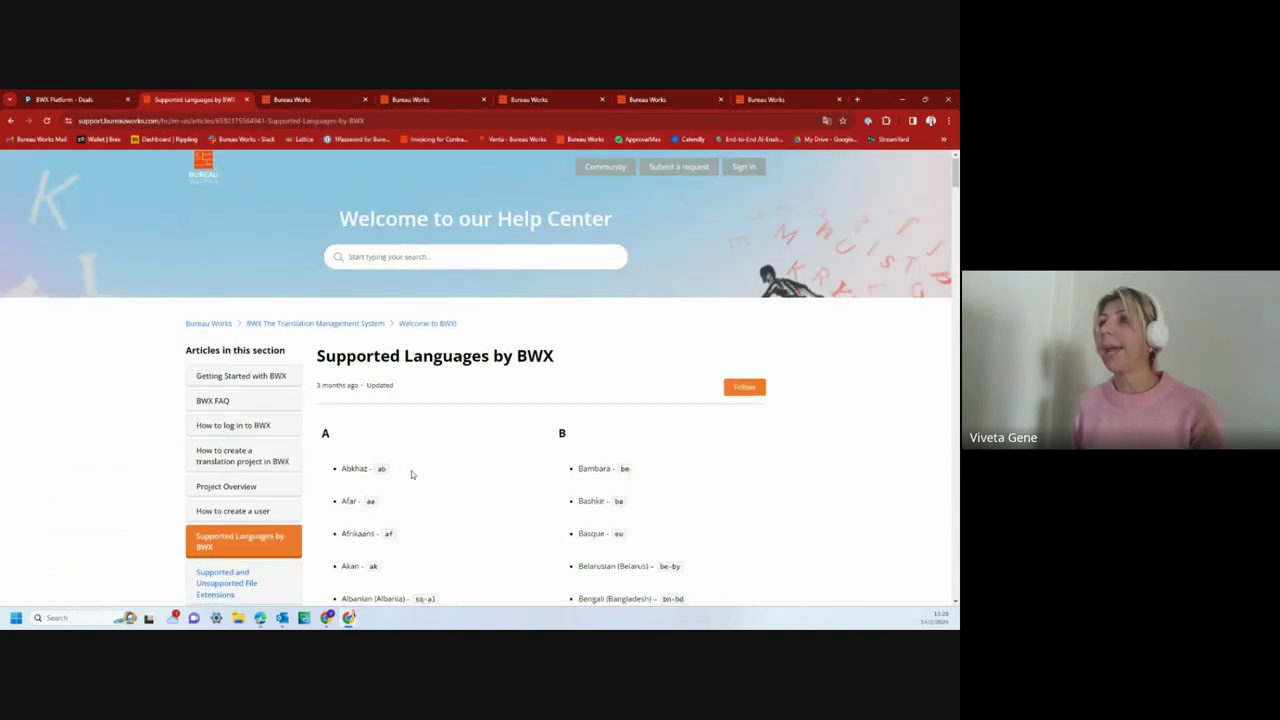
scroll(411, 470, down, 5)
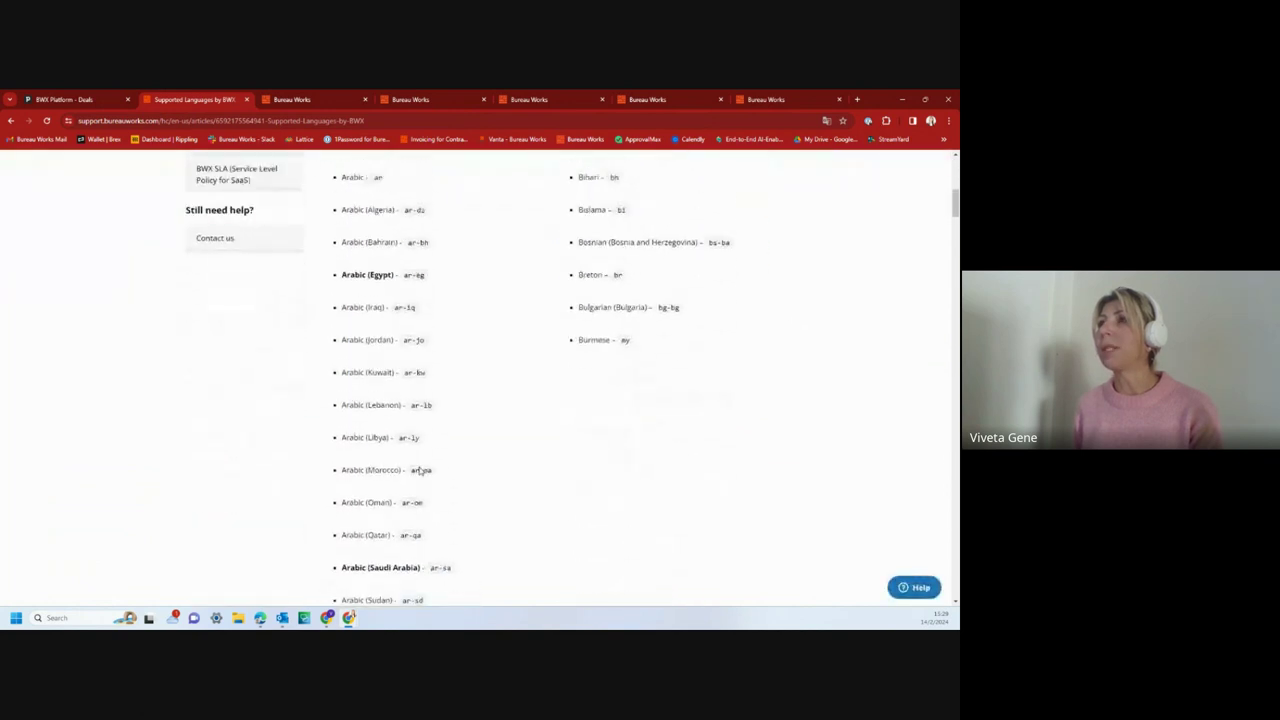
scroll(420, 470, up, 3)
click(228, 390)
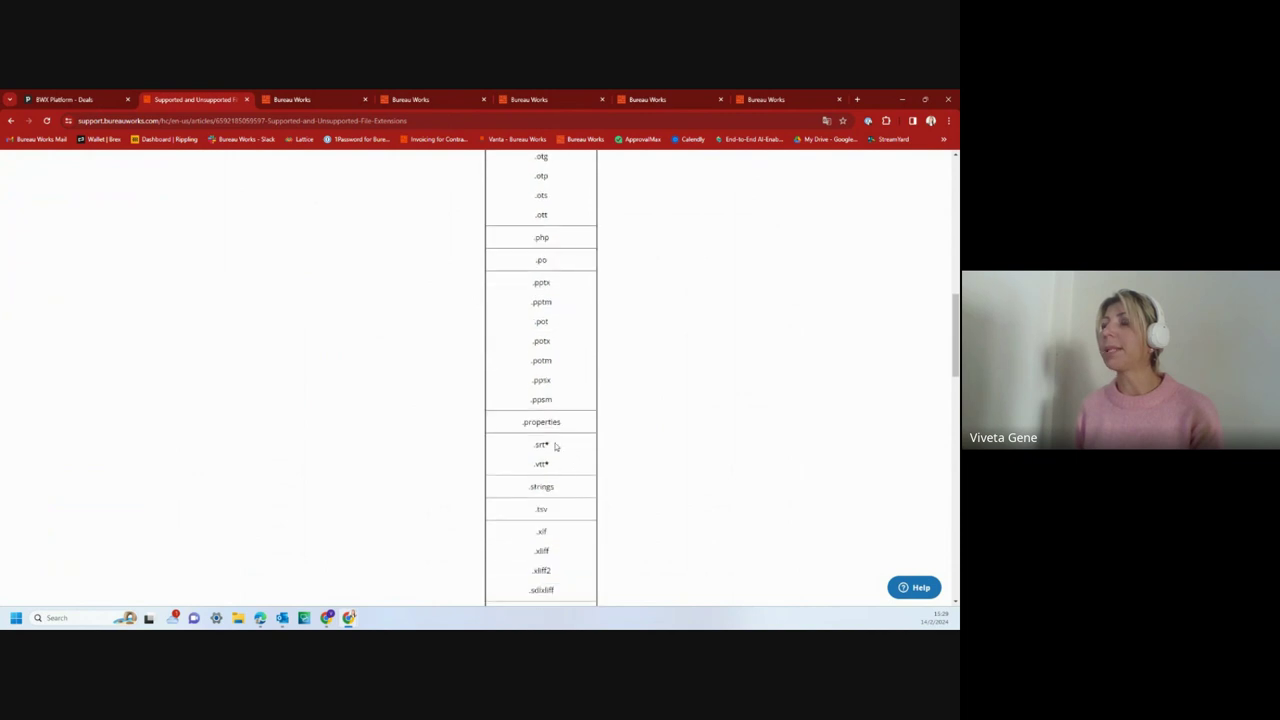
scroll(566, 480, down, 2)
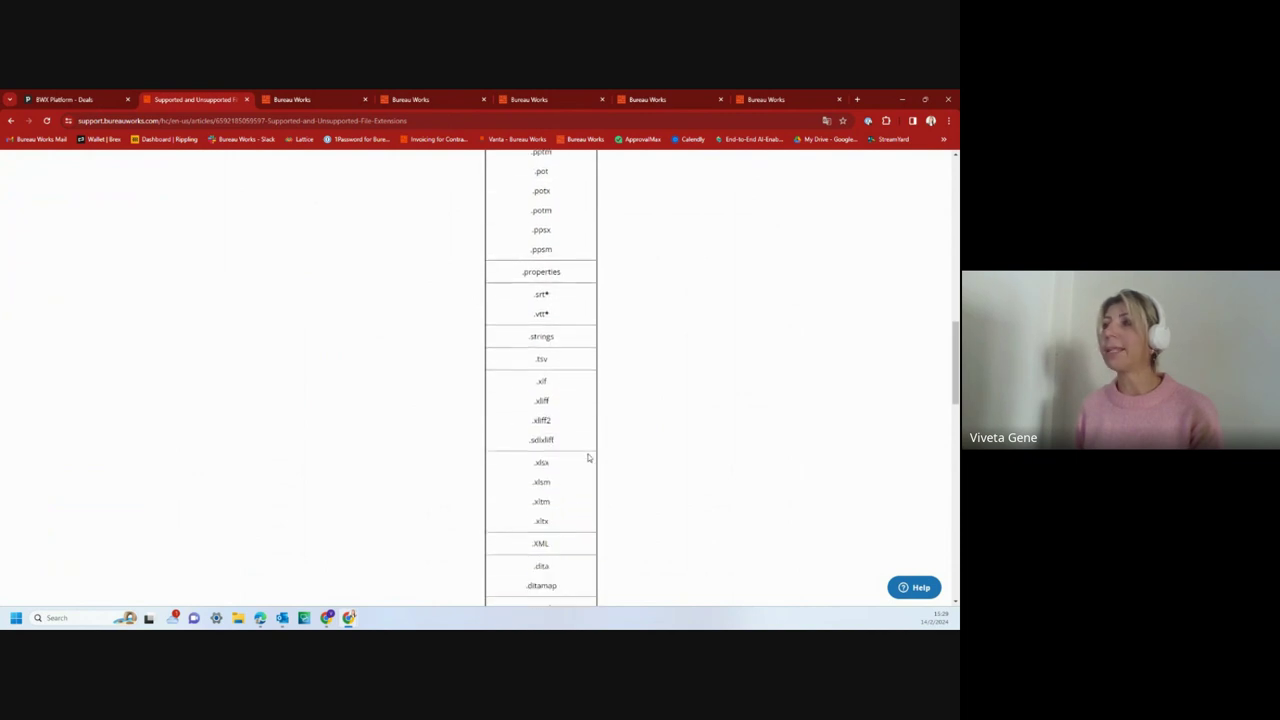
scroll(626, 468, down, 1)
scroll(631, 472, down, 2)
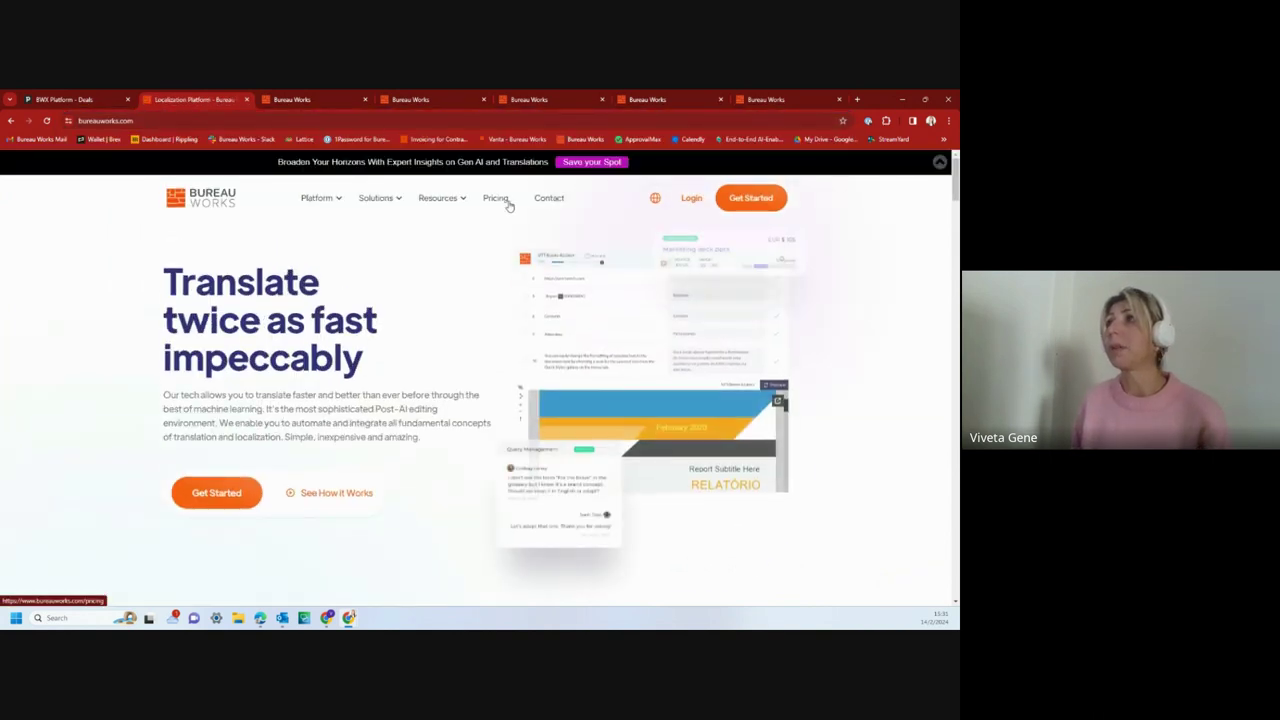
Open the Bureau Works website's pricing page and view the yearly Solo, Boutique, Clockwork and Quantum plan cards
click(500, 199)
scroll(528, 305, down, 3)
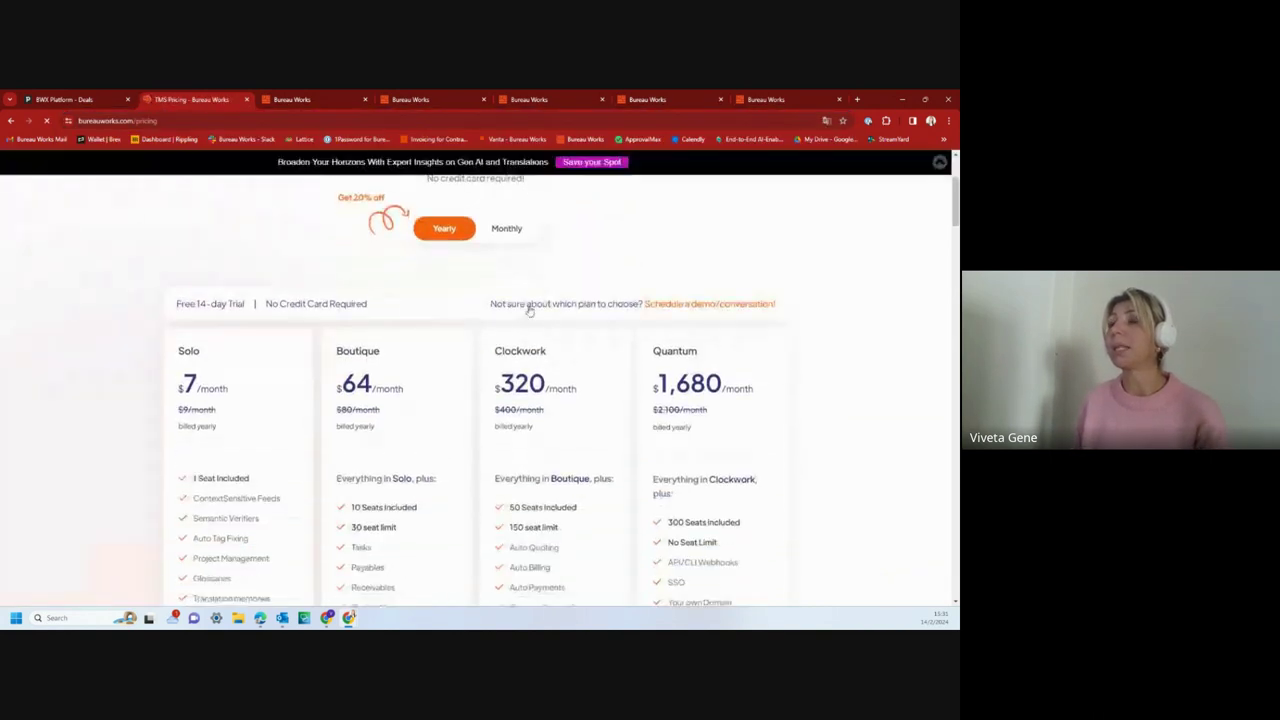
scroll(396, 310, down, 1)
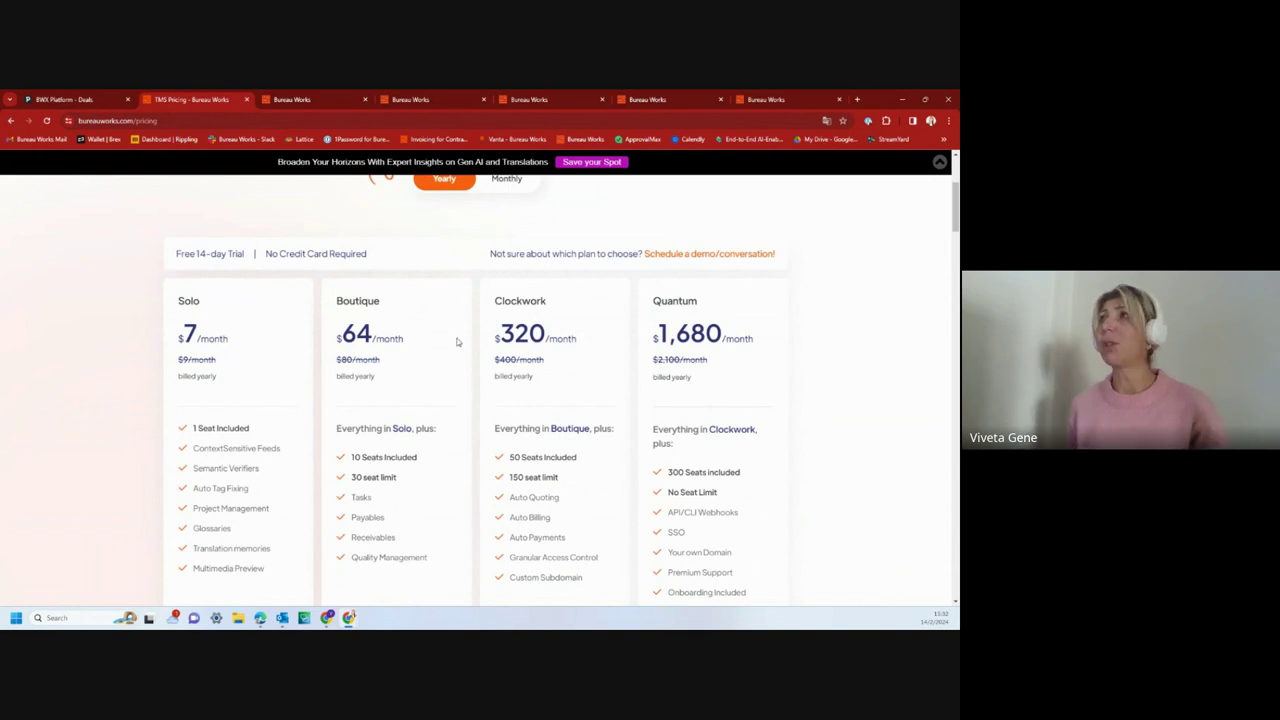
Look up the Bureau Works partnership program, review the Bureau Works Alliance (Affiliate) Program article and select its web address
mouse_move(641, 104)
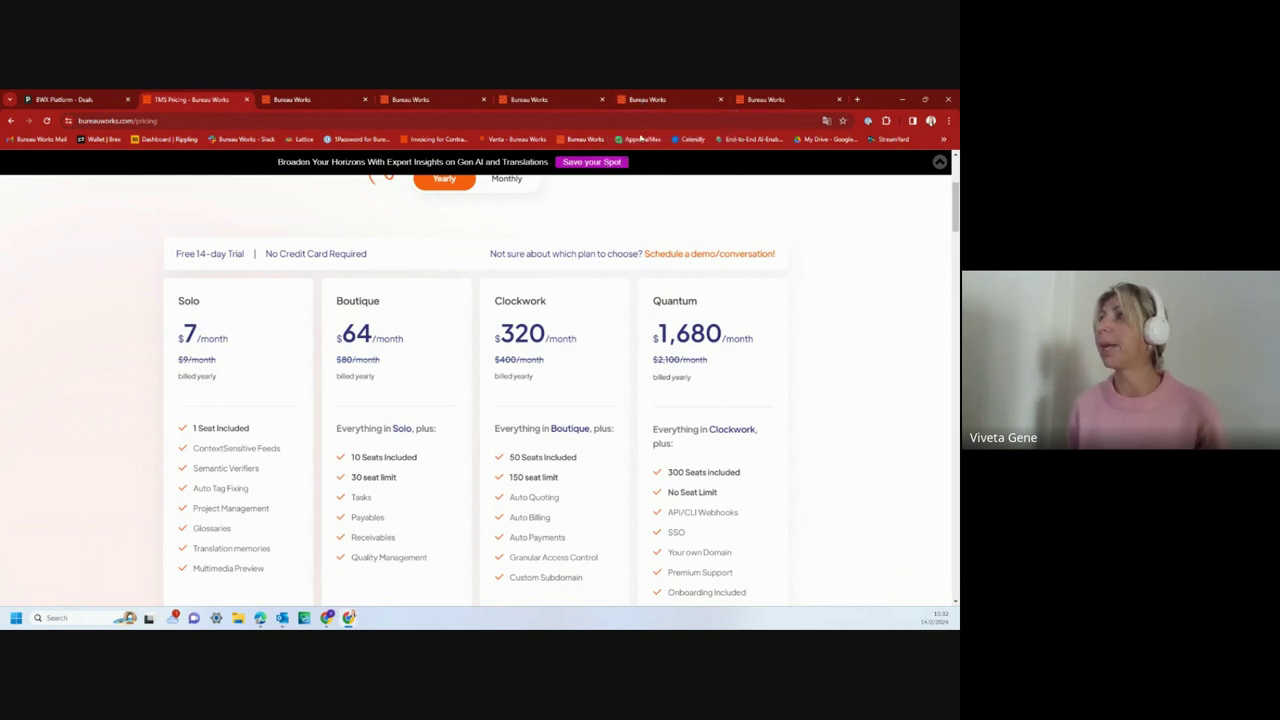
click(548, 118)
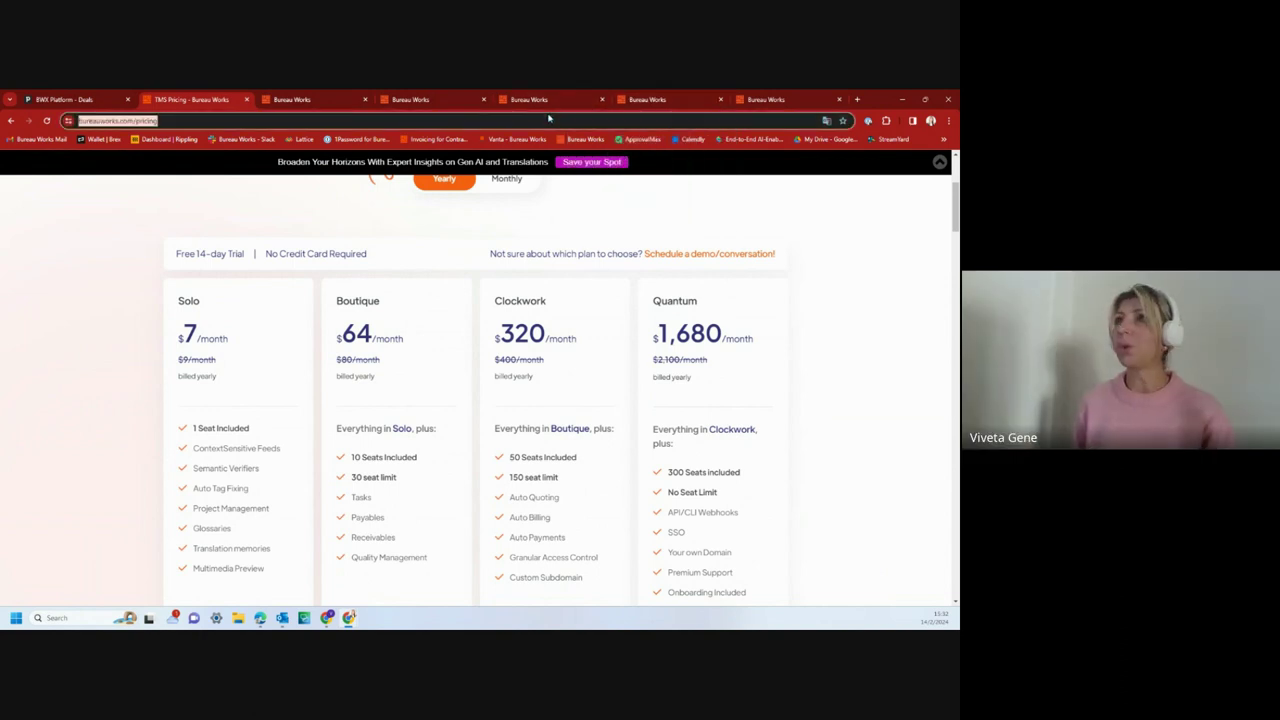
text(bureau)
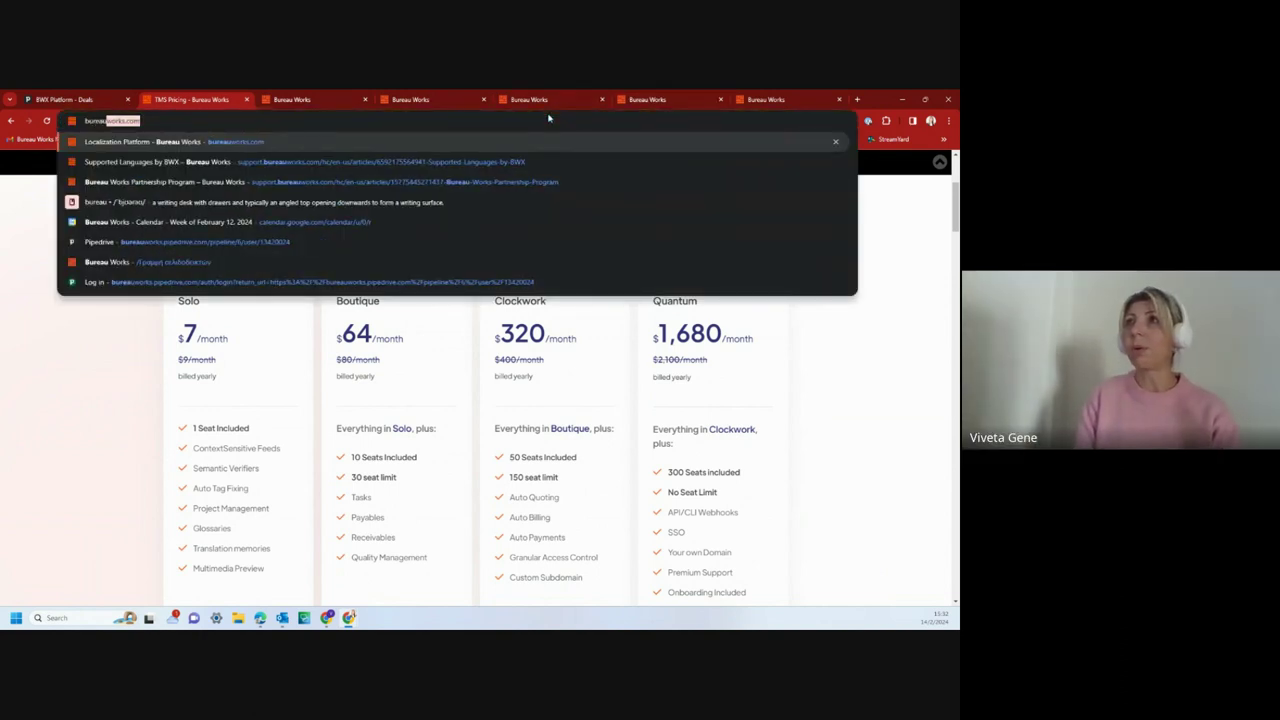
text(works par)
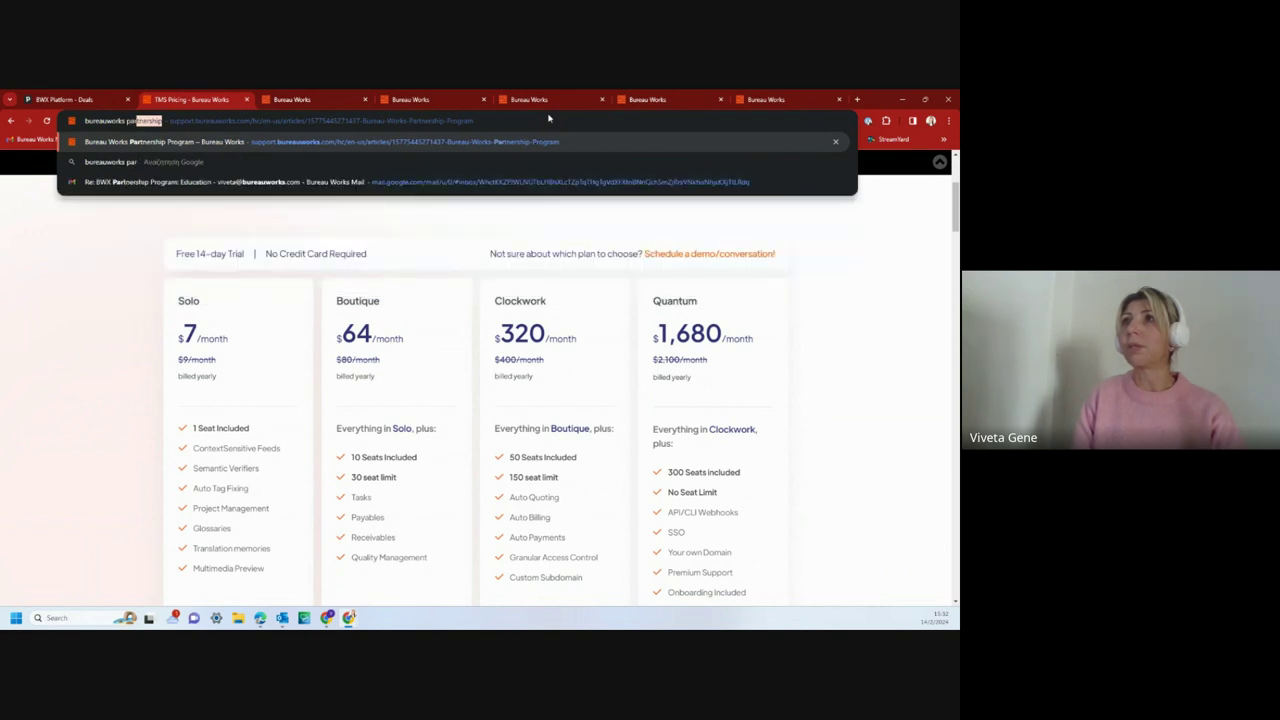
key(Return)
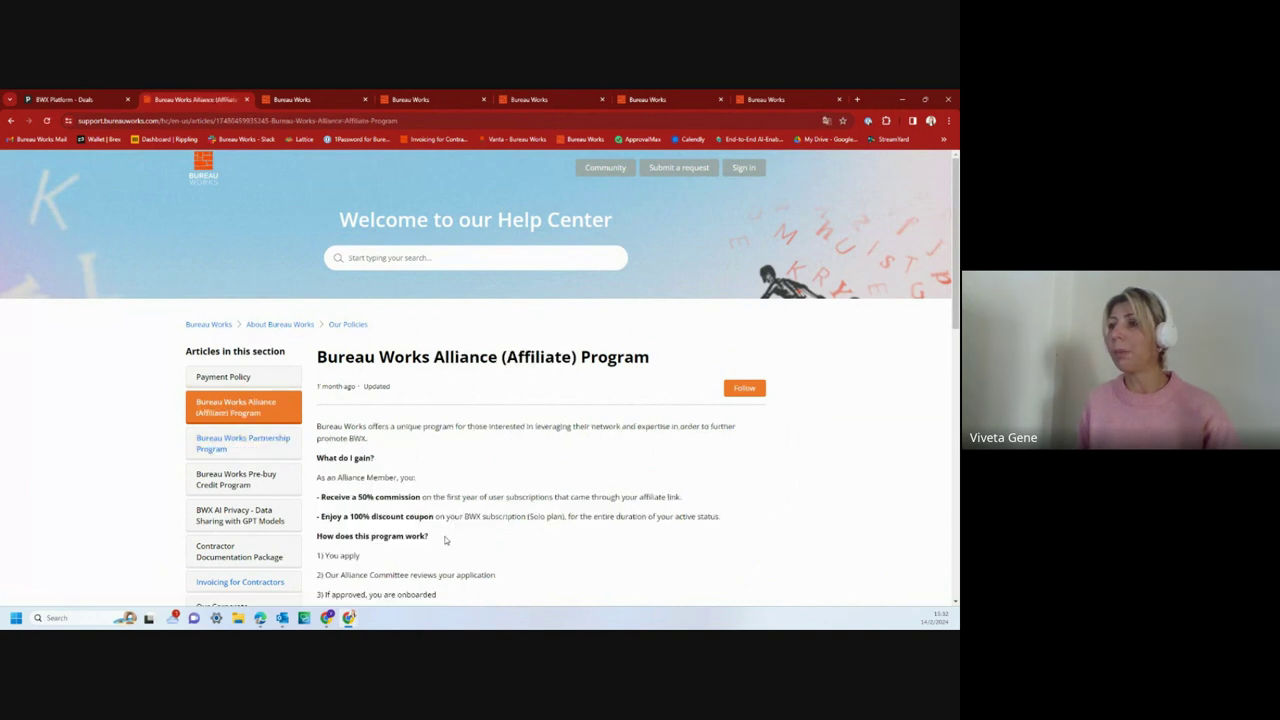
scroll(443, 534, down, 2)
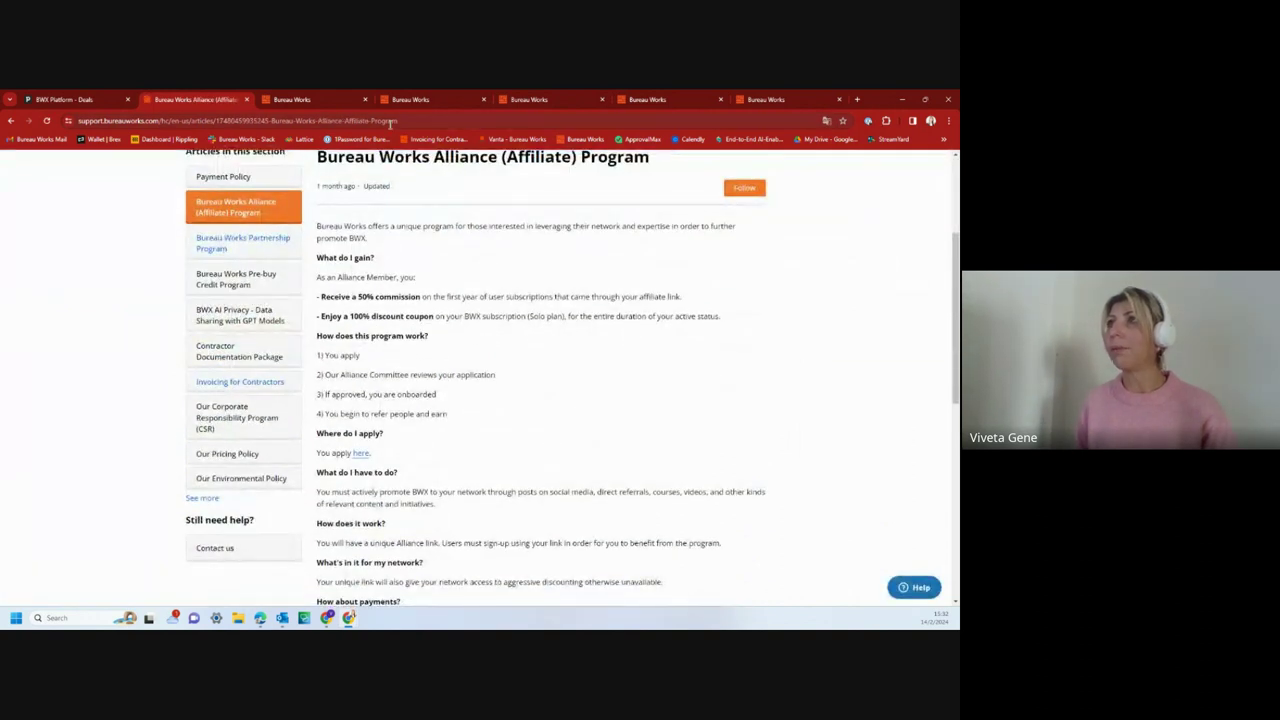
key(ctrl+l)
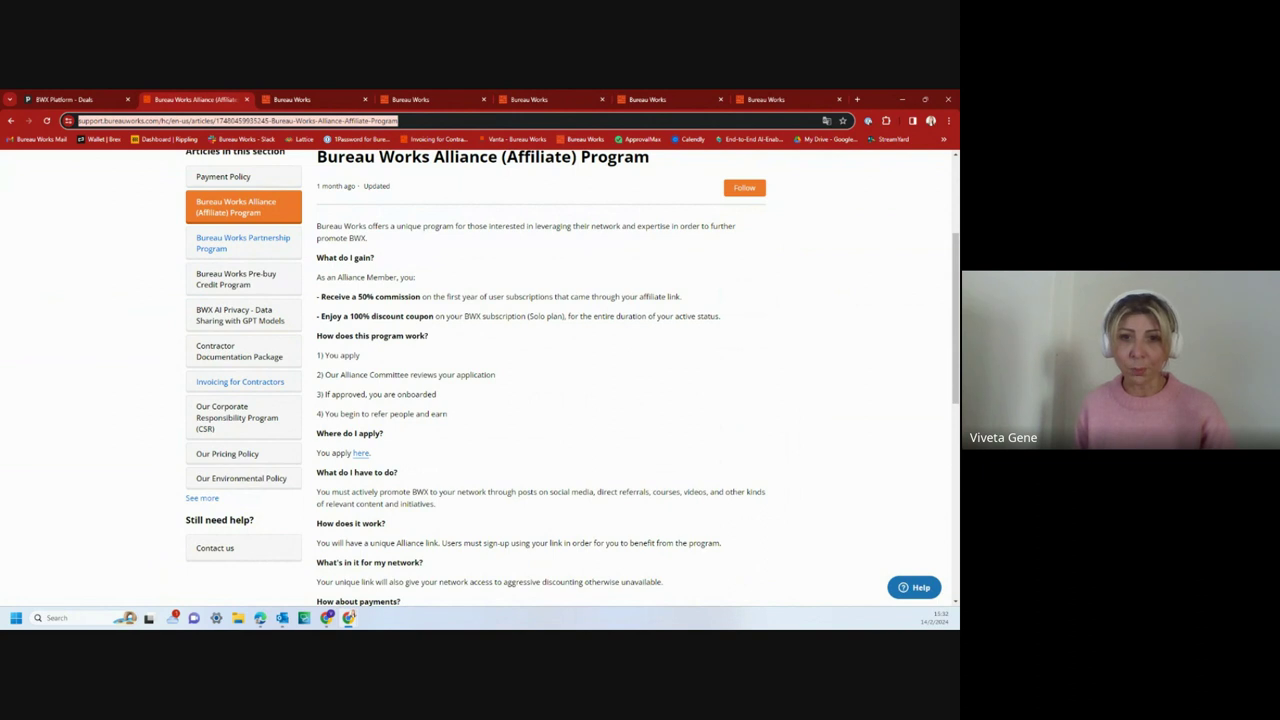
key(alt+Tab)
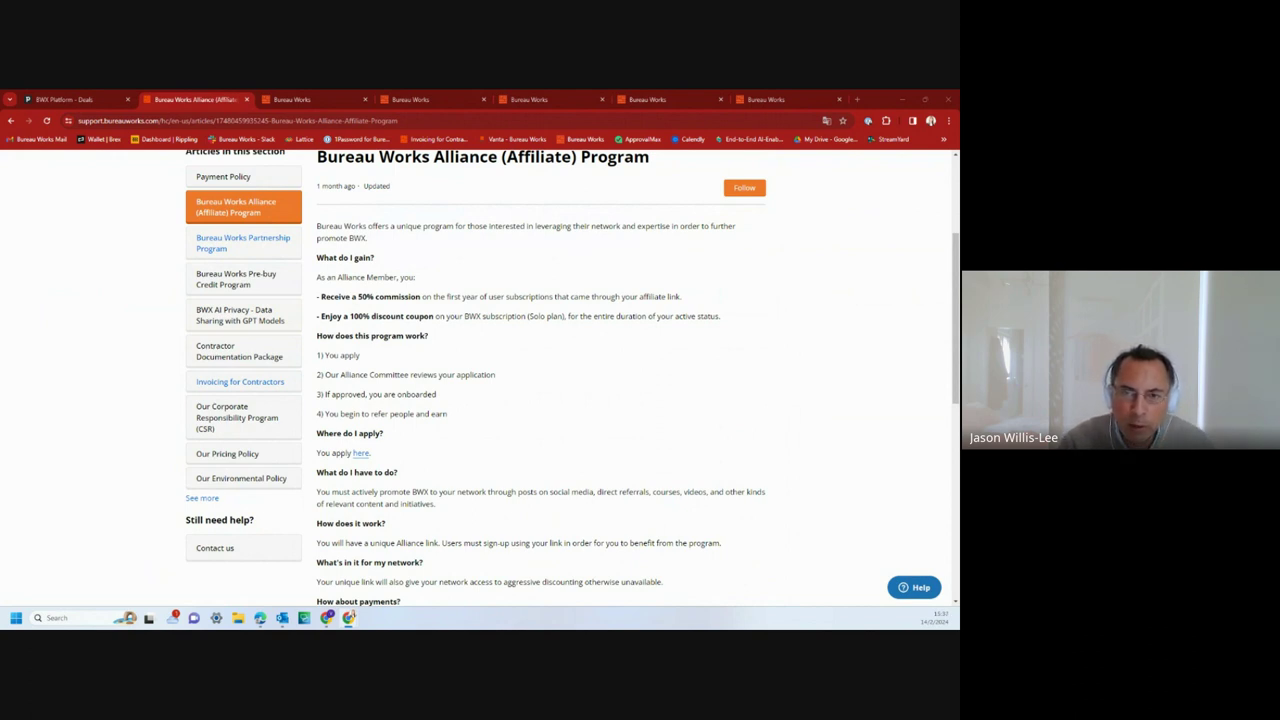
Open entrepreneurialtranslator.com/tools in place of the last open Bureau Works page
click(787, 103)
click(629, 121)
key(Return)
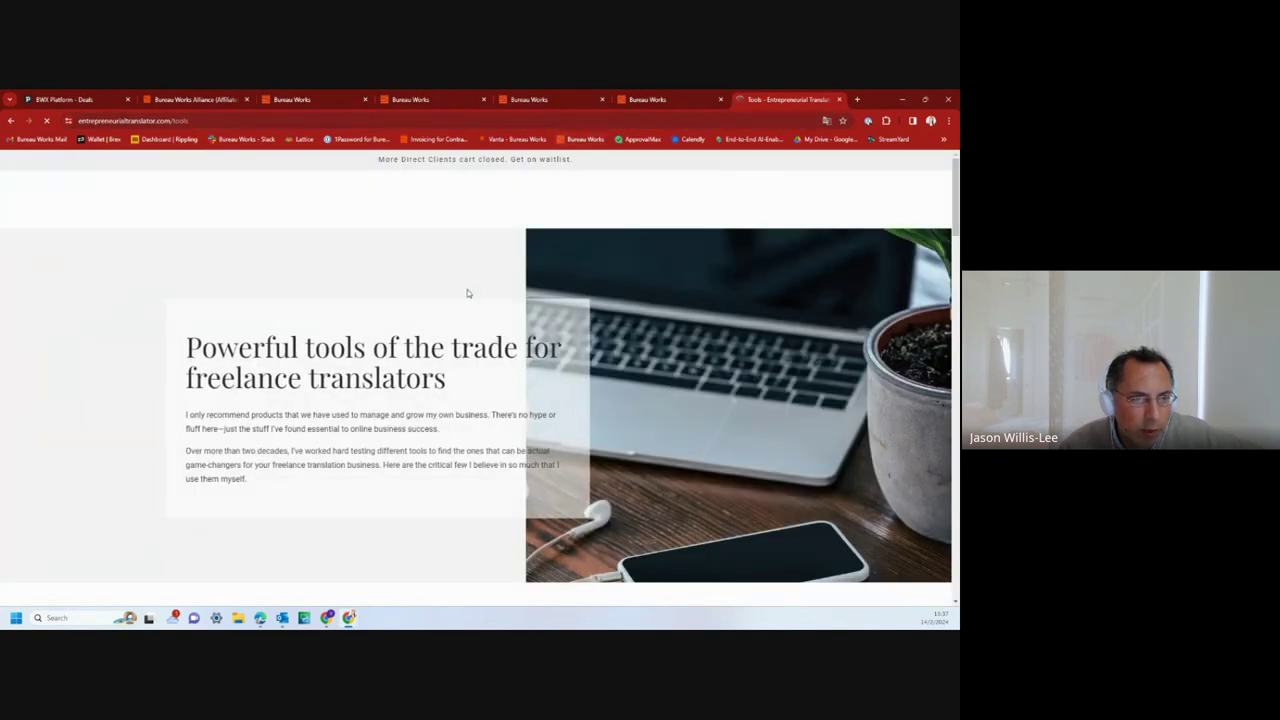
Examine the recommended tools for freelance translators, from Websites for Translators and Ciudalia to Score app, Active Campaign and Otter
scroll(466, 293, down, 7)
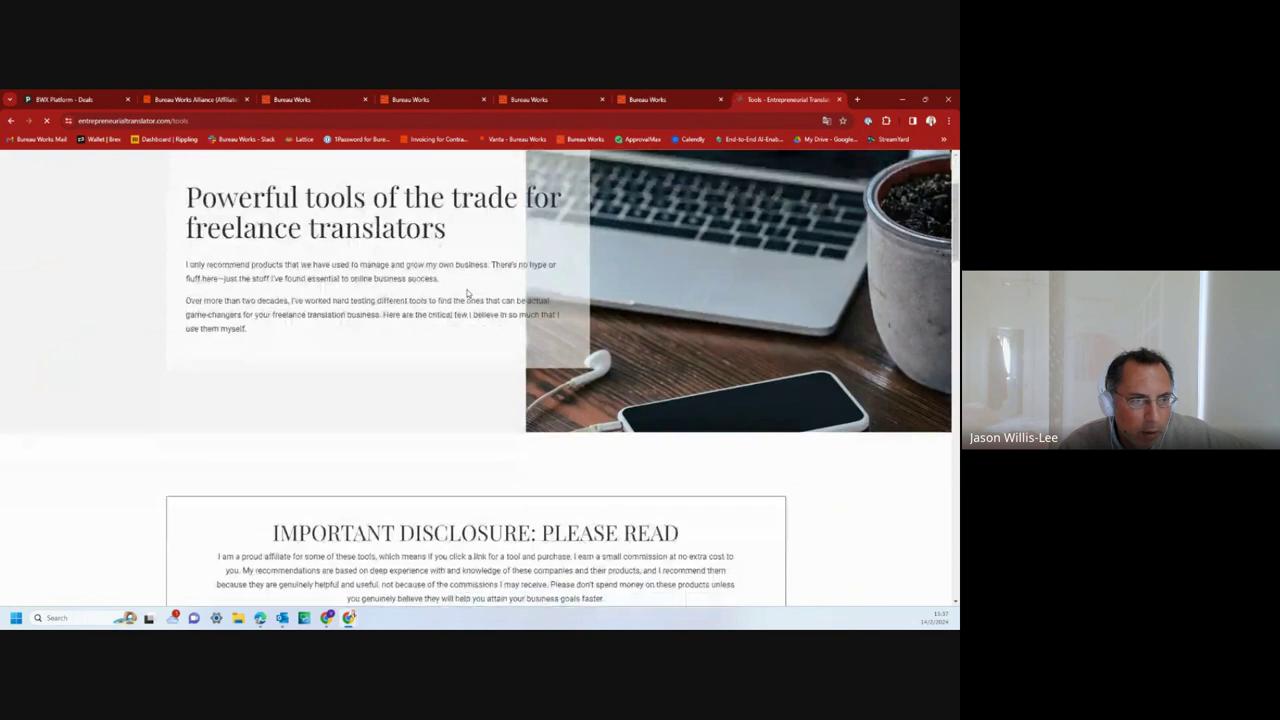
scroll(466, 293, down, 5)
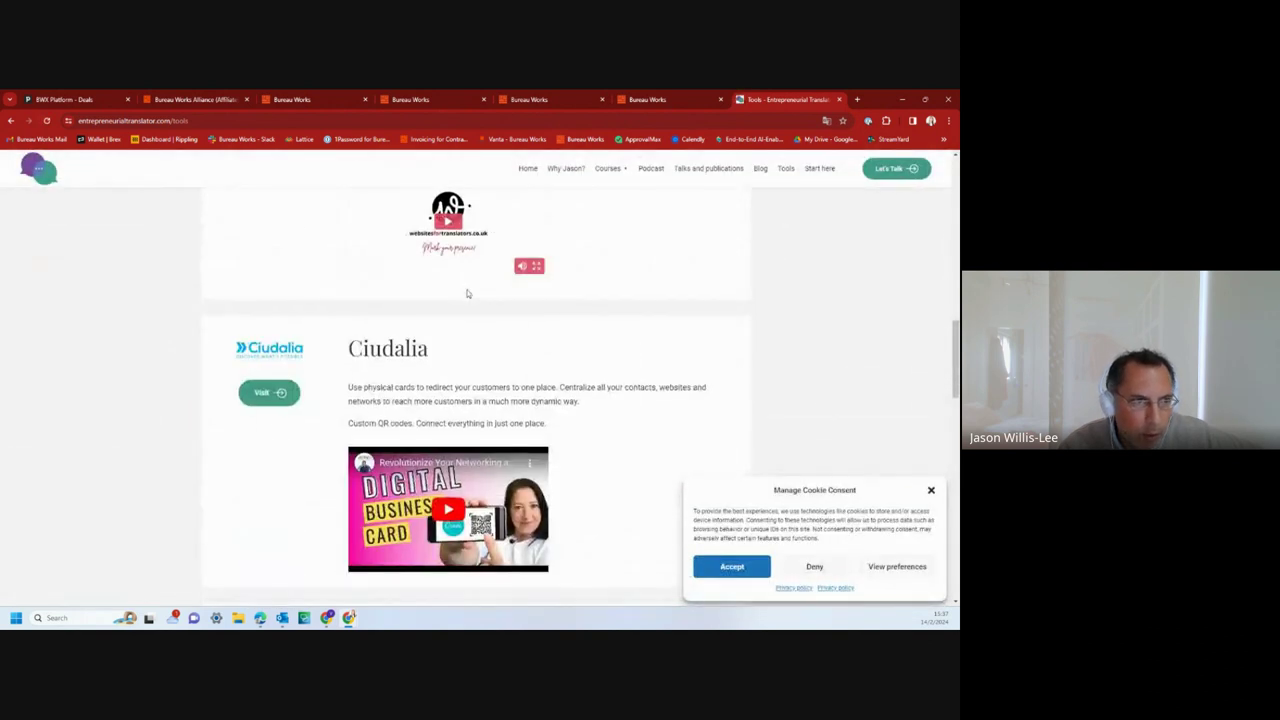
scroll(466, 293, down, 2)
scroll(466, 293, down, 7)
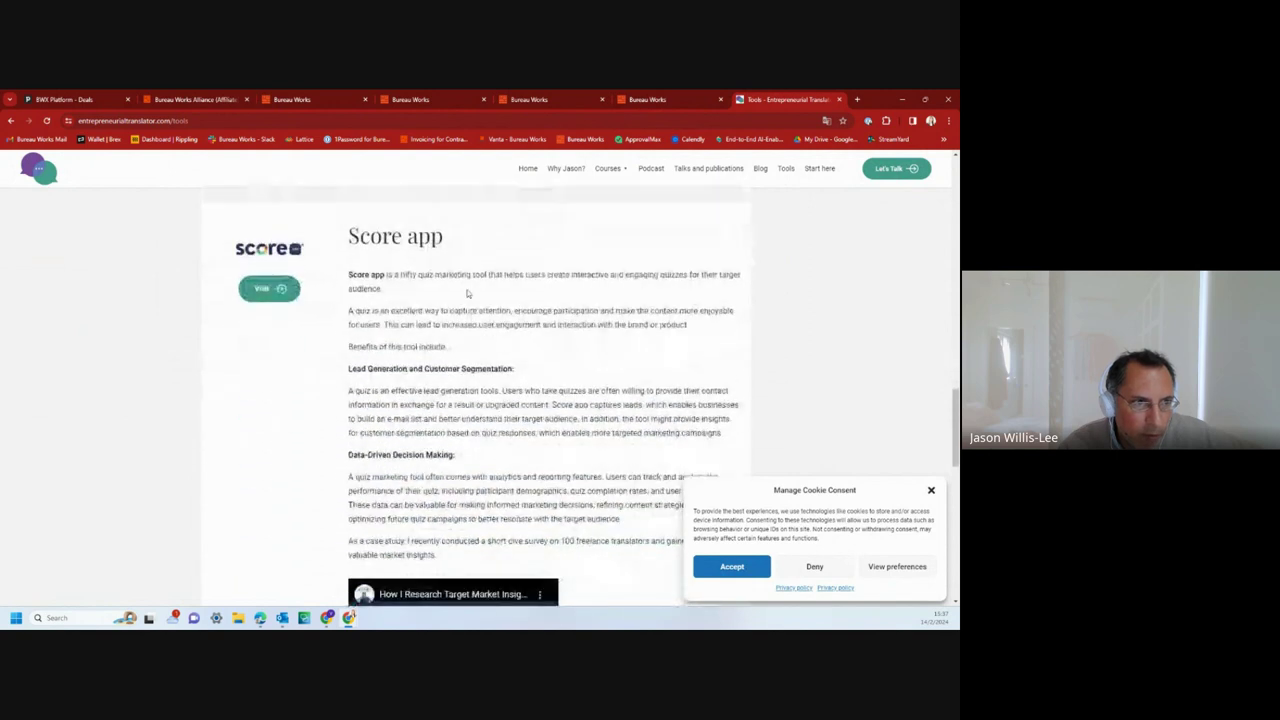
scroll(466, 290, down, 3)
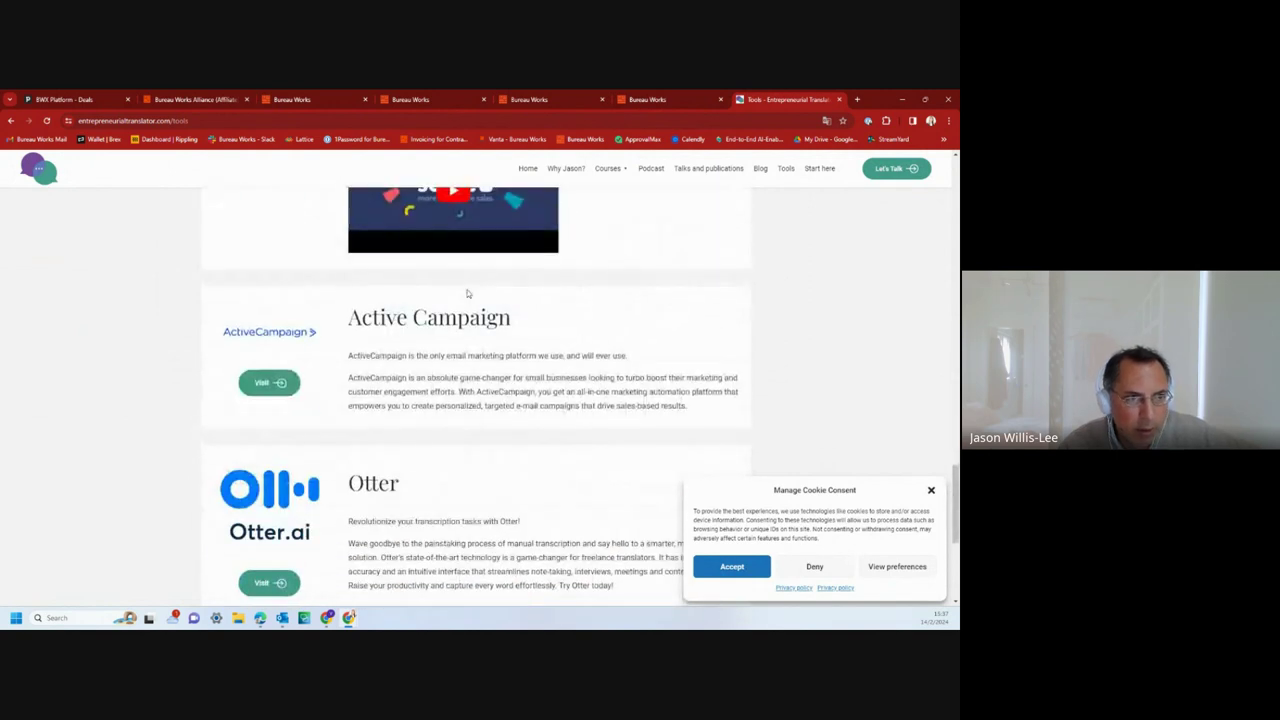
scroll(466, 293, down, 3)
scroll(466, 293, down, 1)
scroll(466, 293, up, 6)
scroll(466, 293, up, 4)
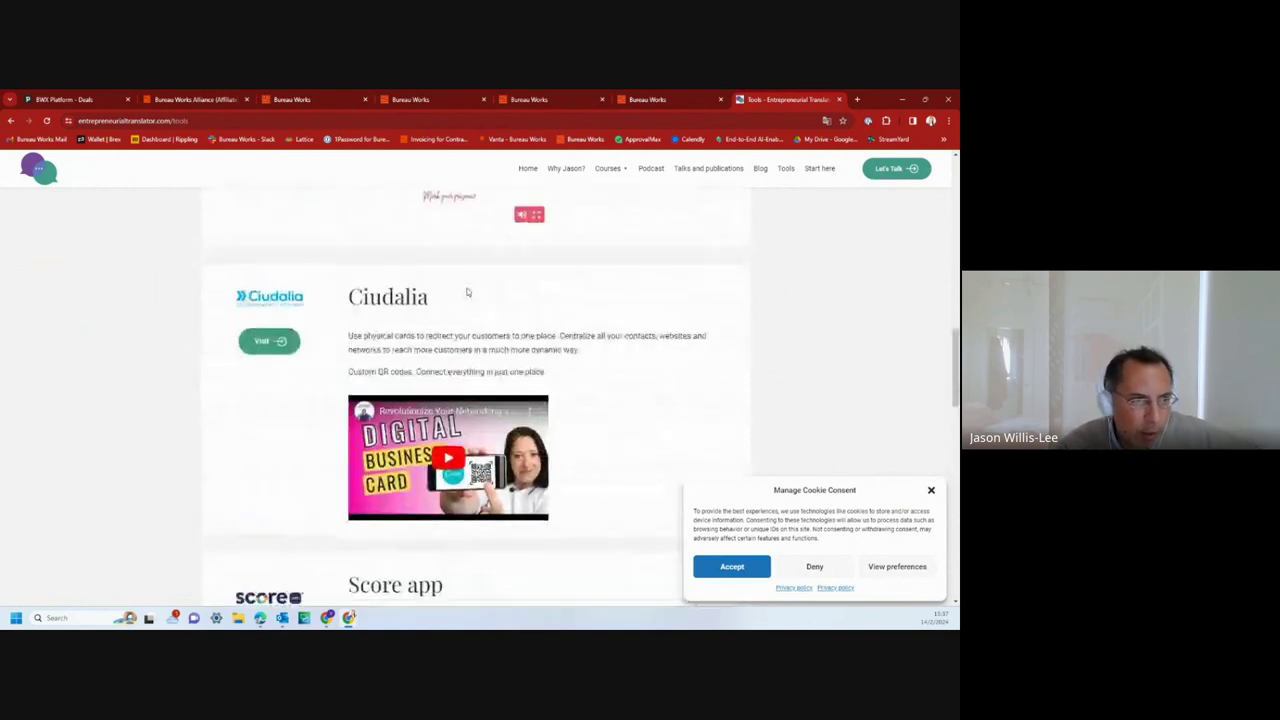
scroll(466, 292, up, 5)
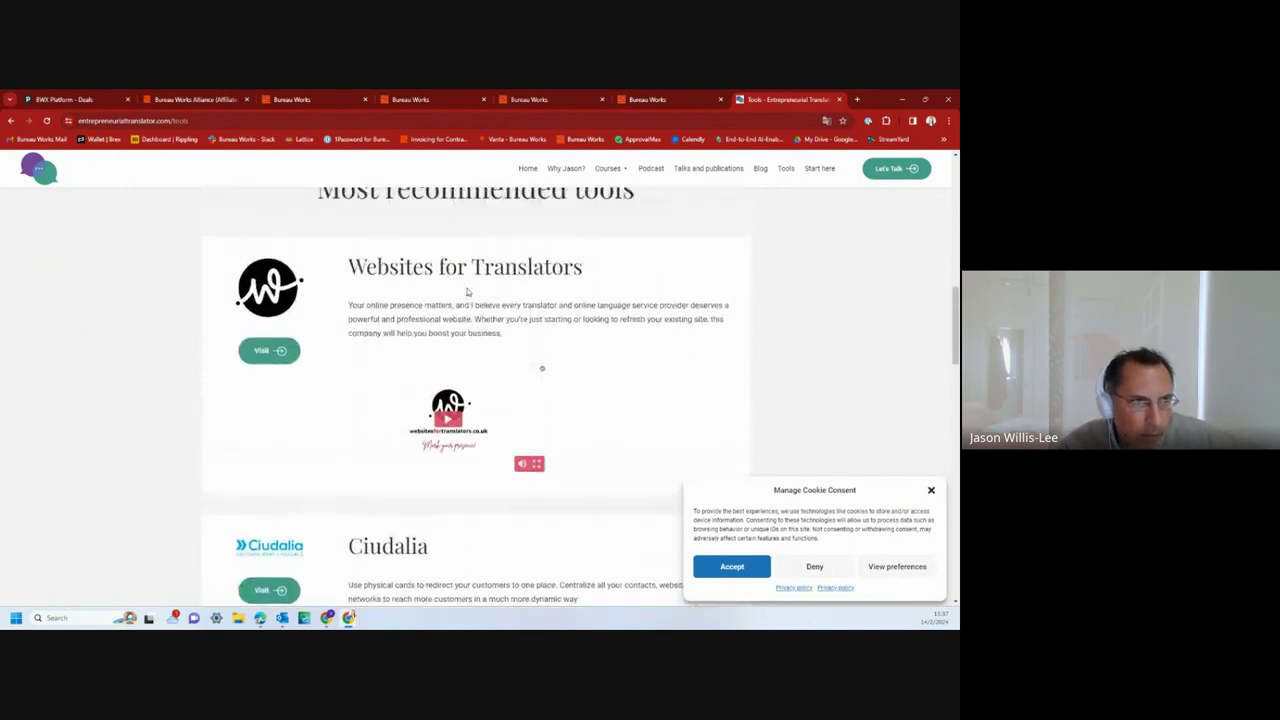